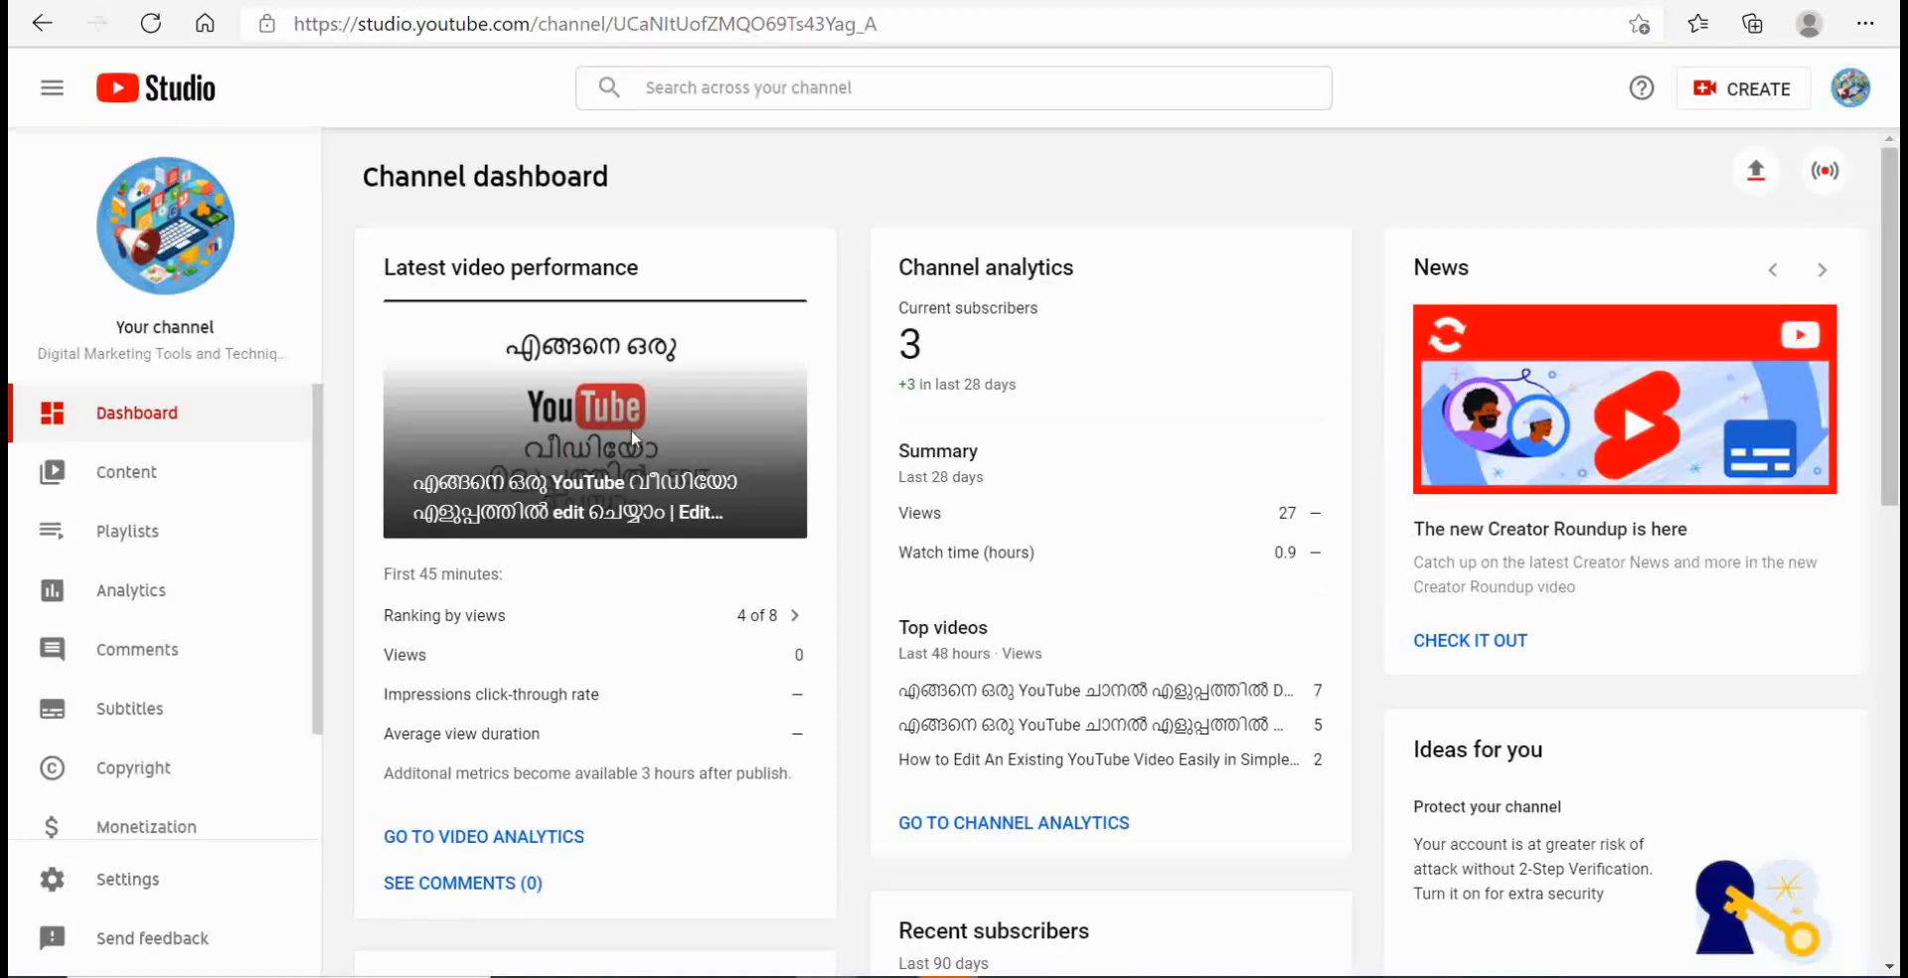
Step: Look over the channel dashboard's latest video performance, analytics summary, published videos and recent subscribers
{"action": "scroll", "coordinate": [1010, 404], "scroll_direction": "down", "scroll_amount": 1}
{"action": "scroll", "coordinate": [1010, 397], "scroll_direction": "up", "scroll_amount": 1}
{"action": "scroll", "coordinate": [1073, 389], "scroll_direction": "down", "scroll_amount": 3}
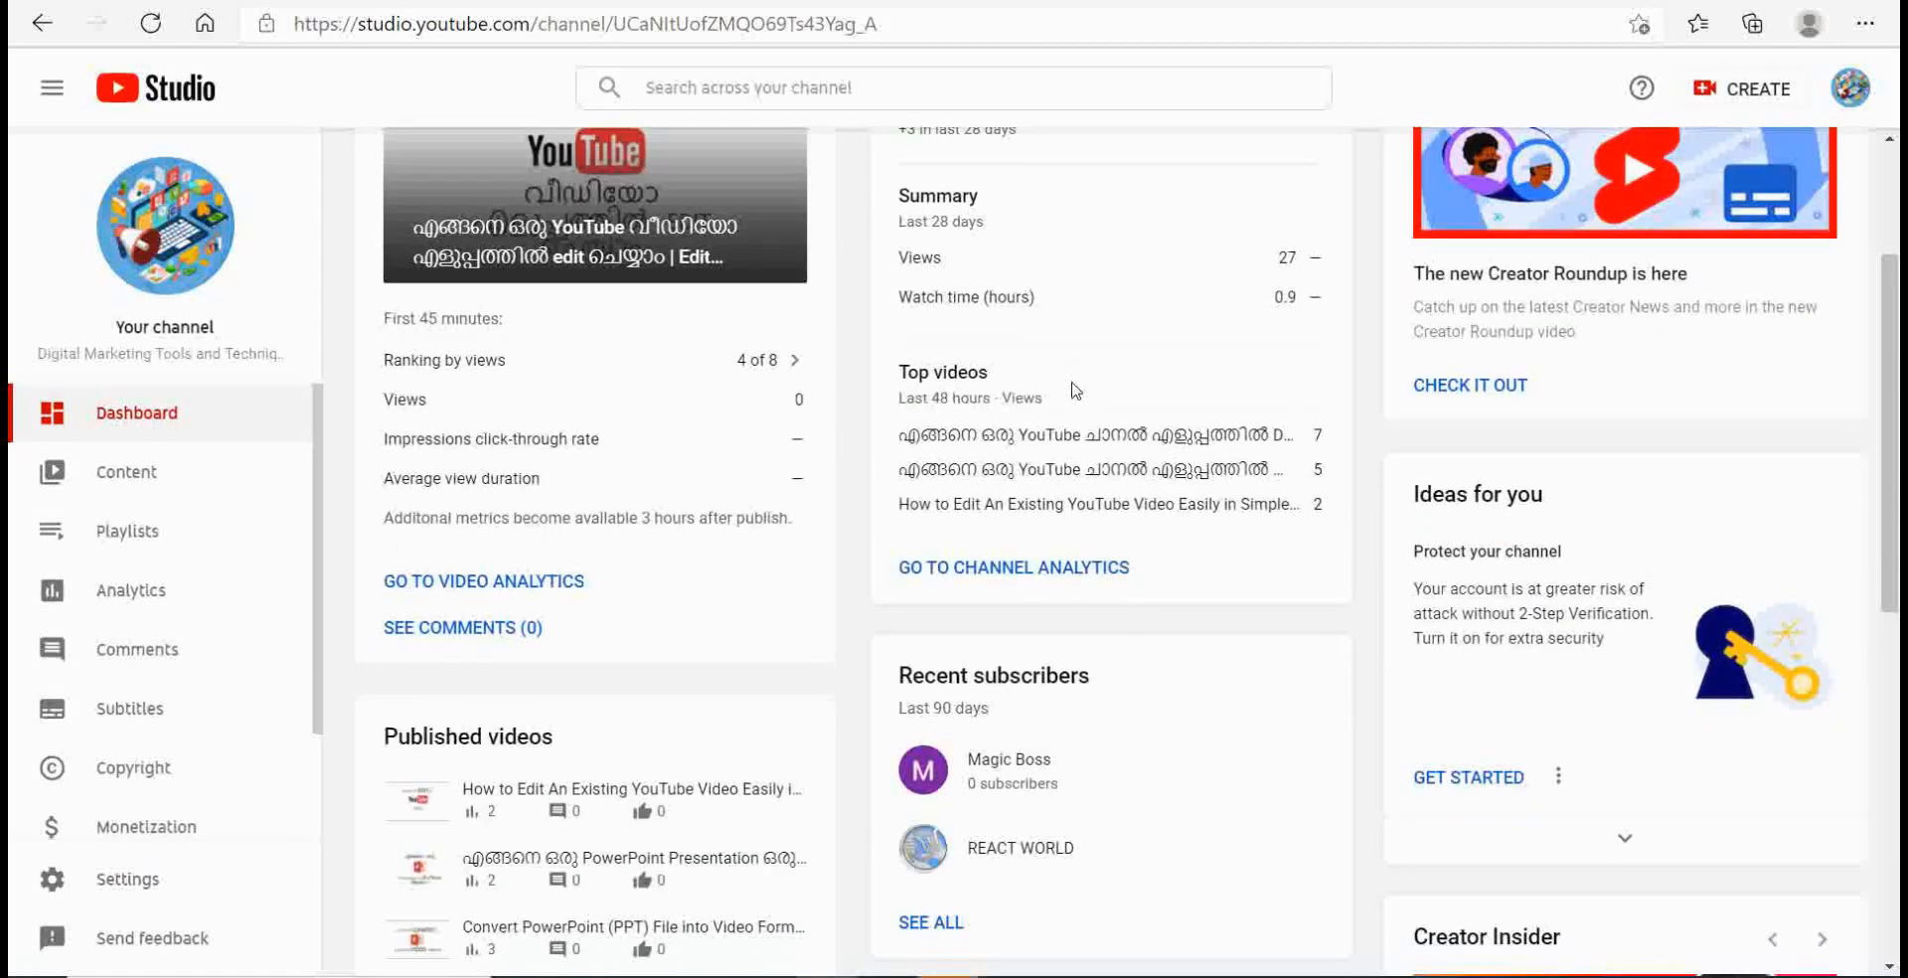
{"action": "scroll", "coordinate": [736, 460], "scroll_direction": "up", "scroll_amount": 1}
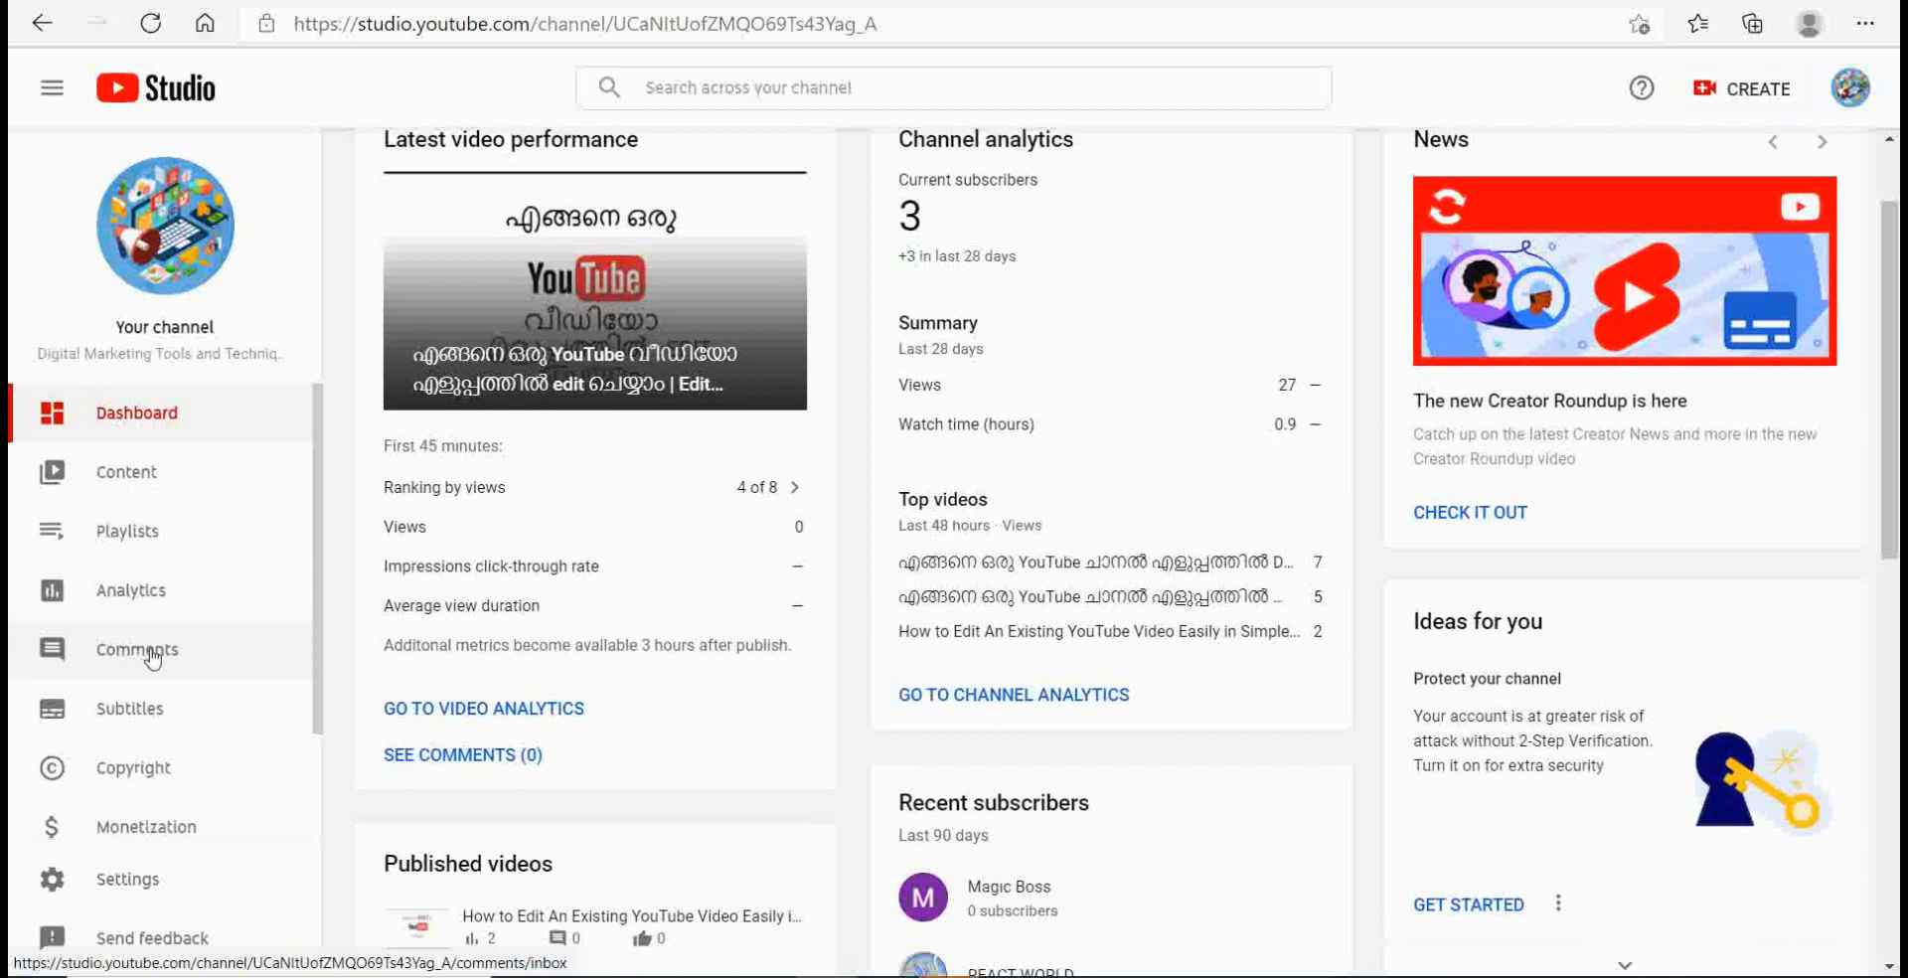
Step: Open the channel analytics and review the overview's views chart, realtime figures and top videos for the last 28 days
{"action": "left_click", "coordinate": [140, 595]}
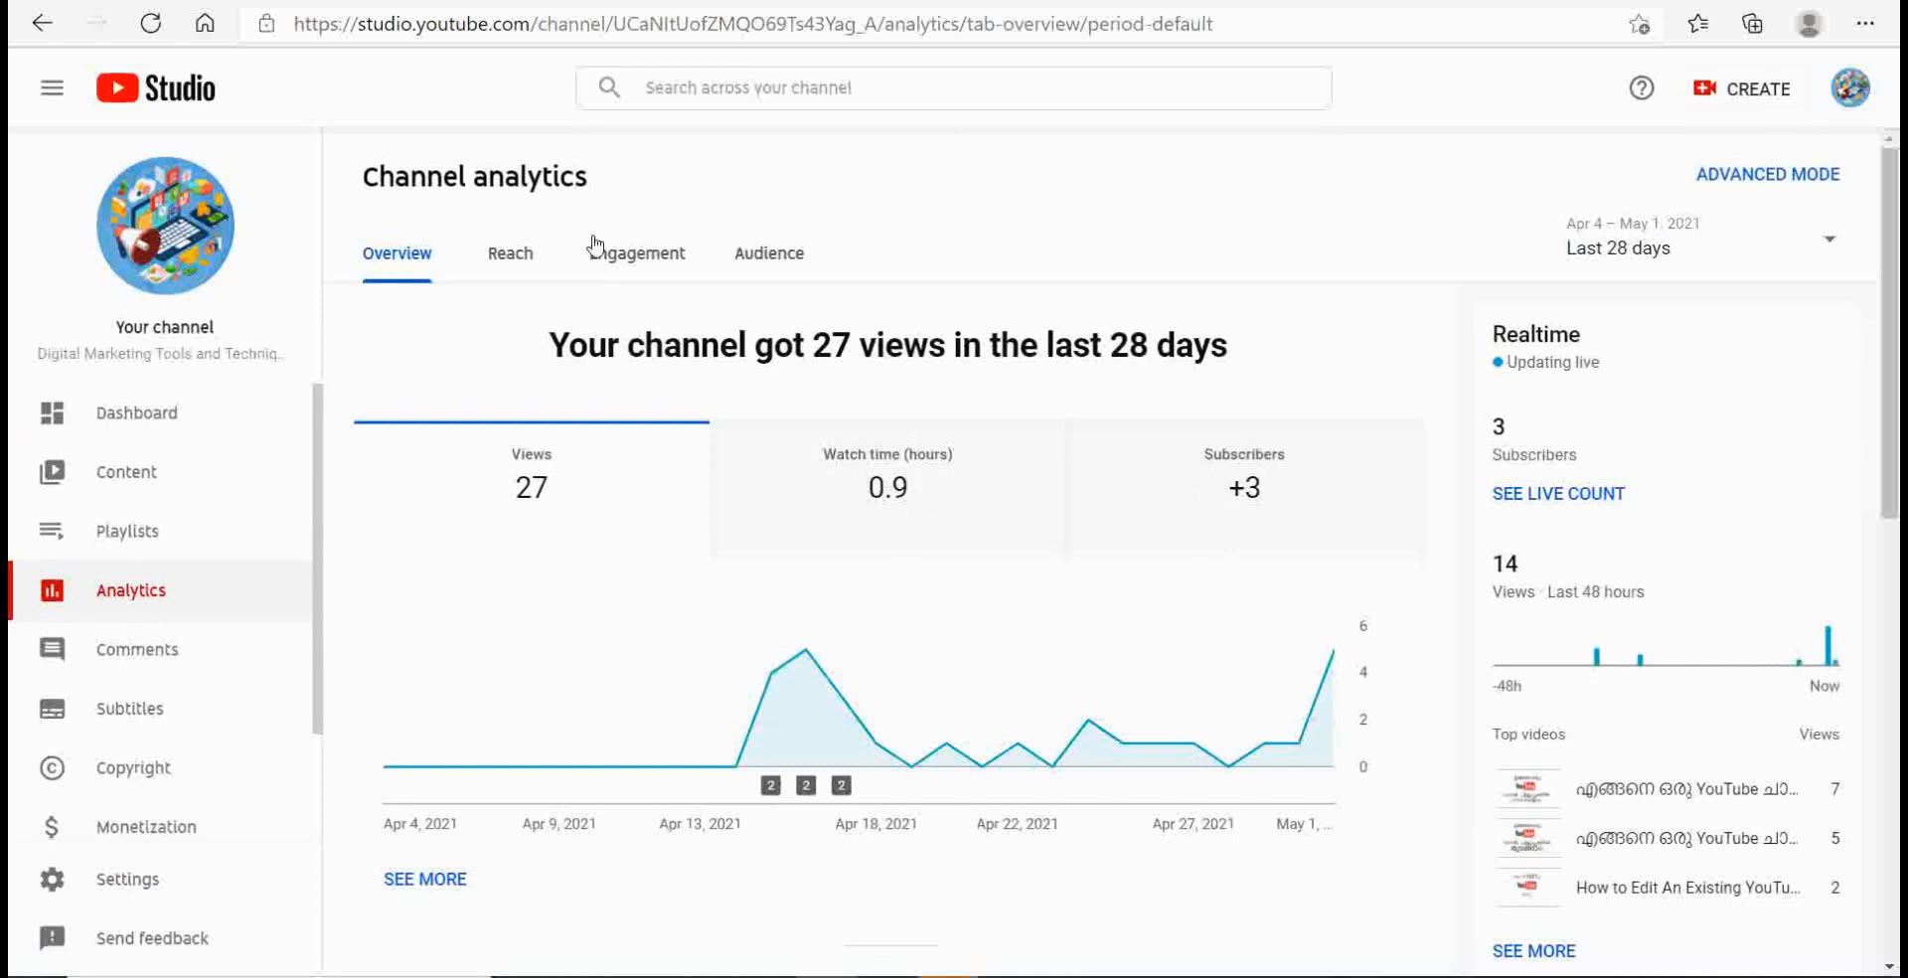
{"action": "scroll", "coordinate": [1590, 347], "scroll_direction": "down", "scroll_amount": 2}
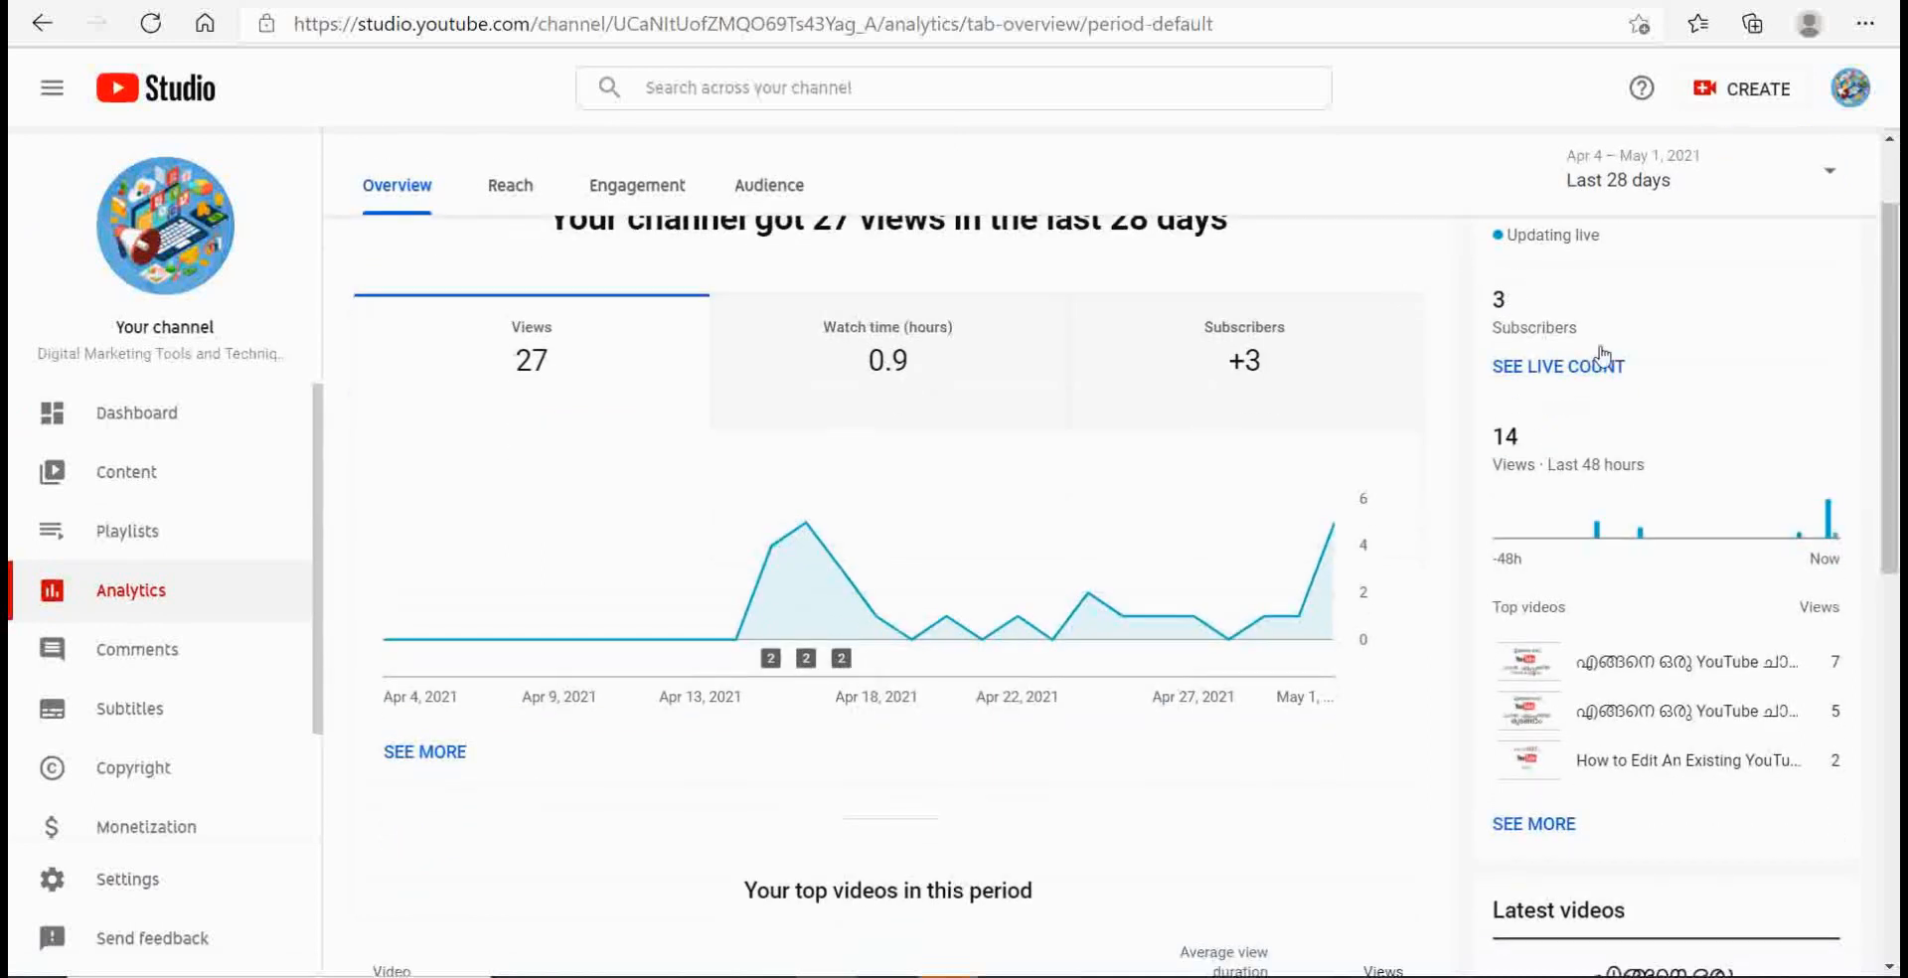
{"action": "scroll", "coordinate": [1590, 397], "scroll_direction": "up", "scroll_amount": 2}
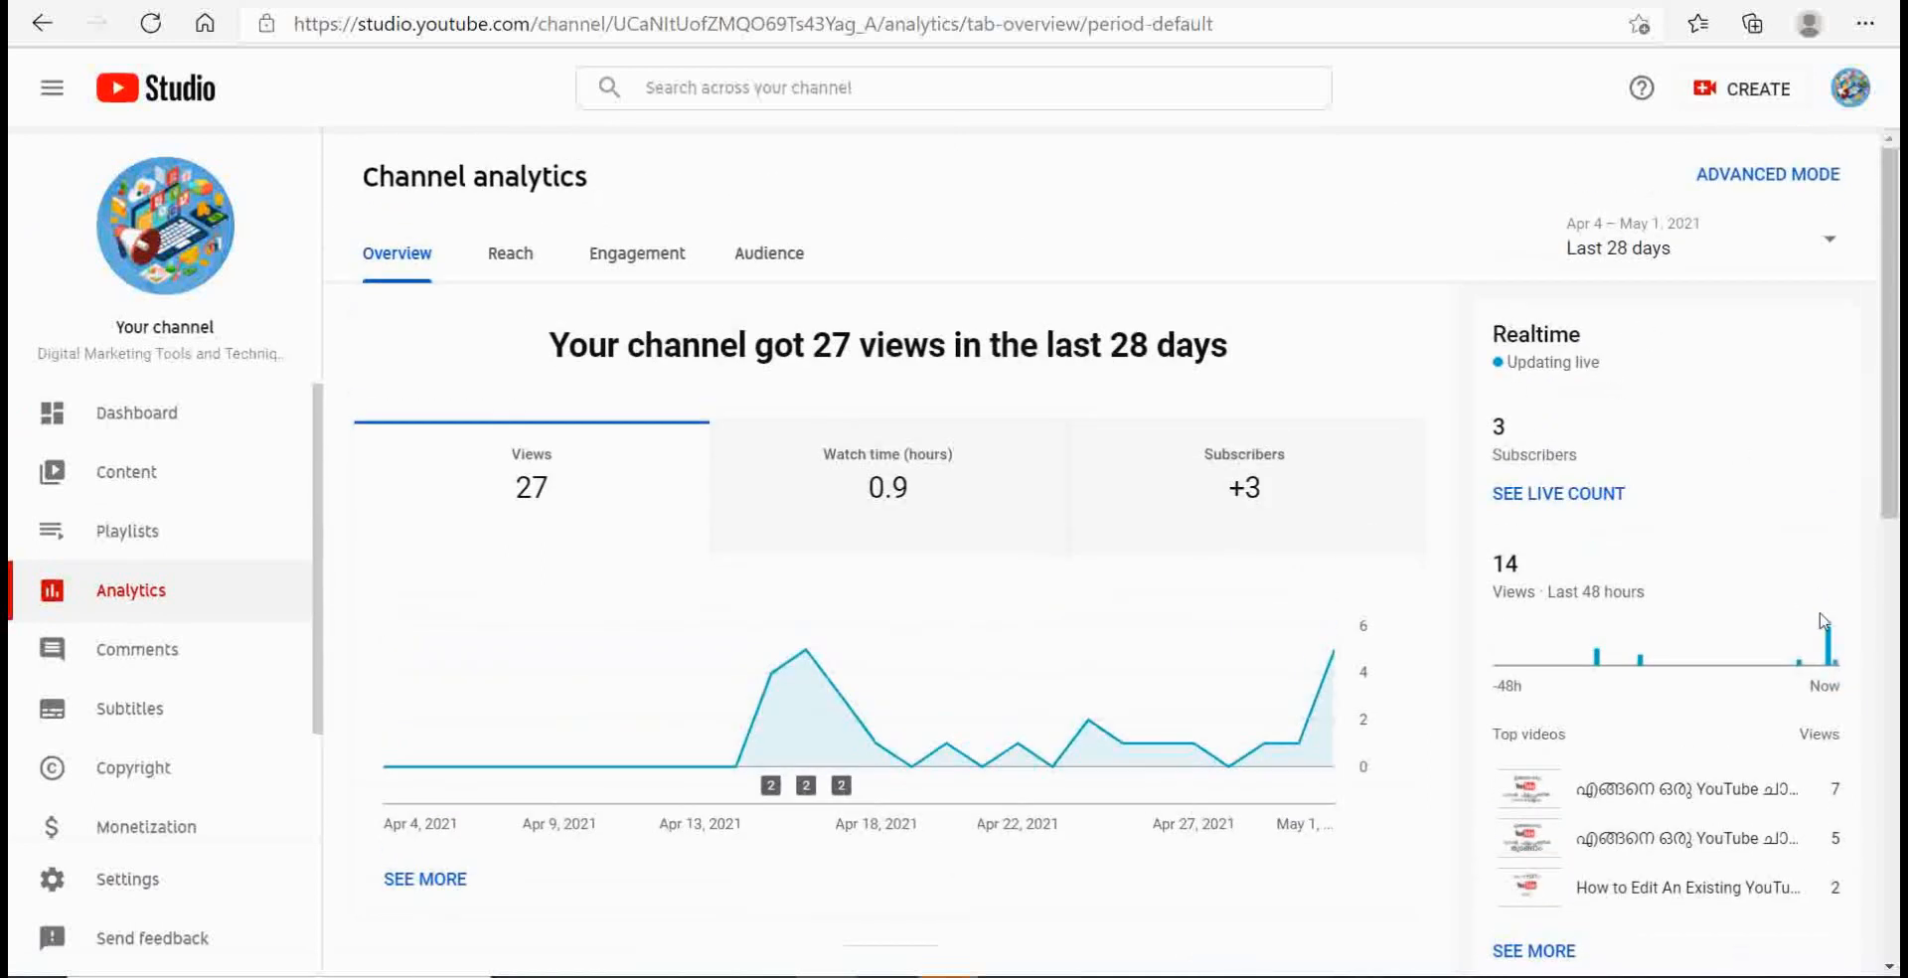
{"action": "scroll", "coordinate": [795, 497], "scroll_direction": "down", "scroll_amount": 1}
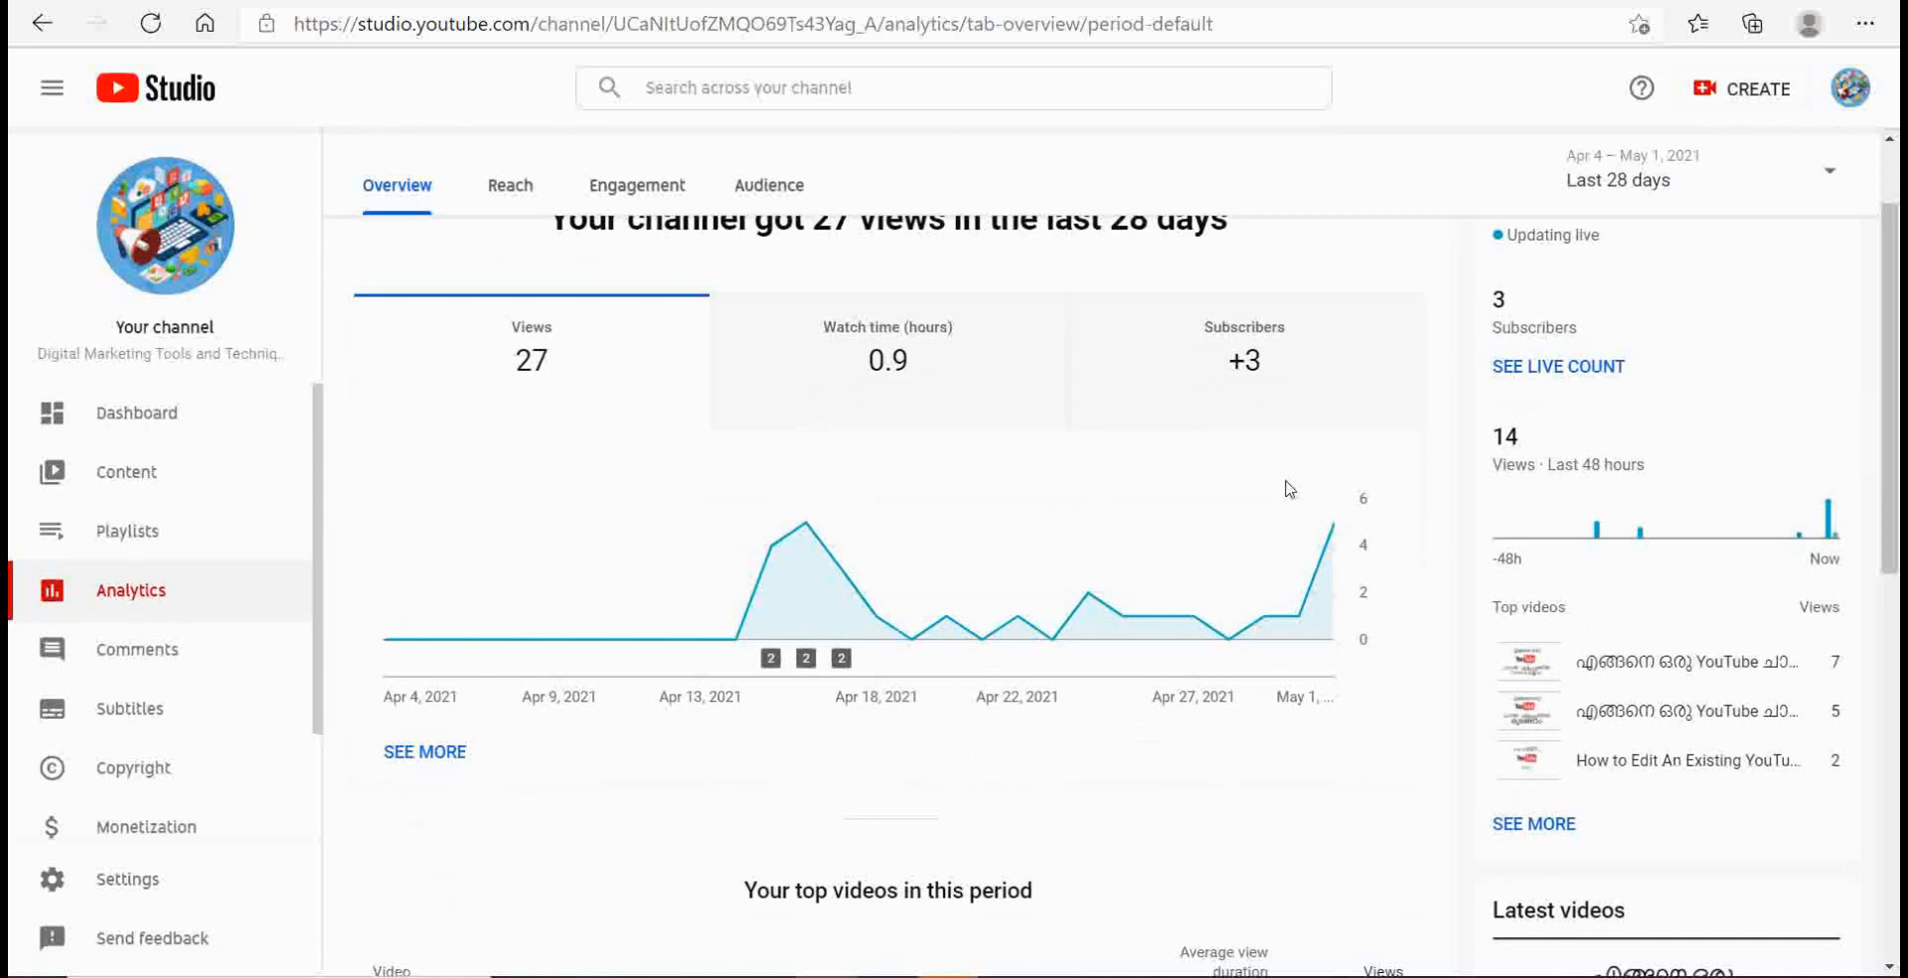
{"action": "scroll", "coordinate": [1261, 480], "scroll_direction": "down", "scroll_amount": 7}
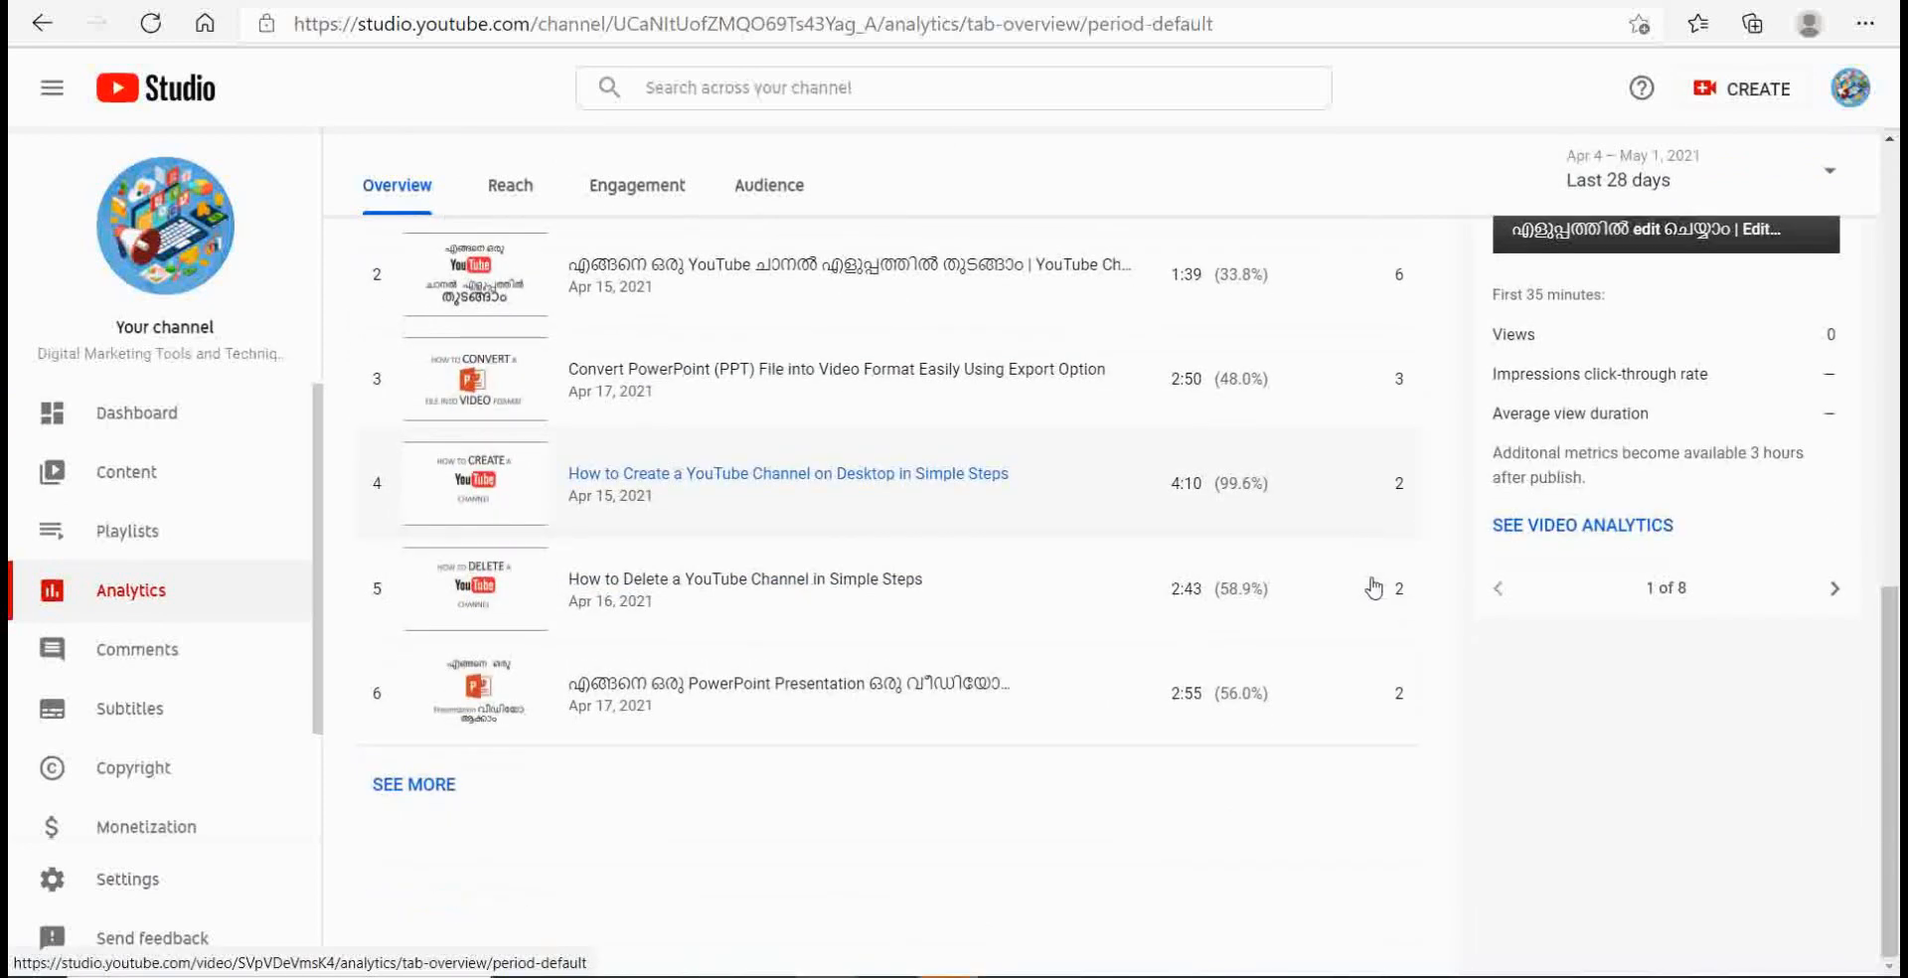
{"action": "scroll", "coordinate": [1373, 588], "scroll_direction": "up", "scroll_amount": 8}
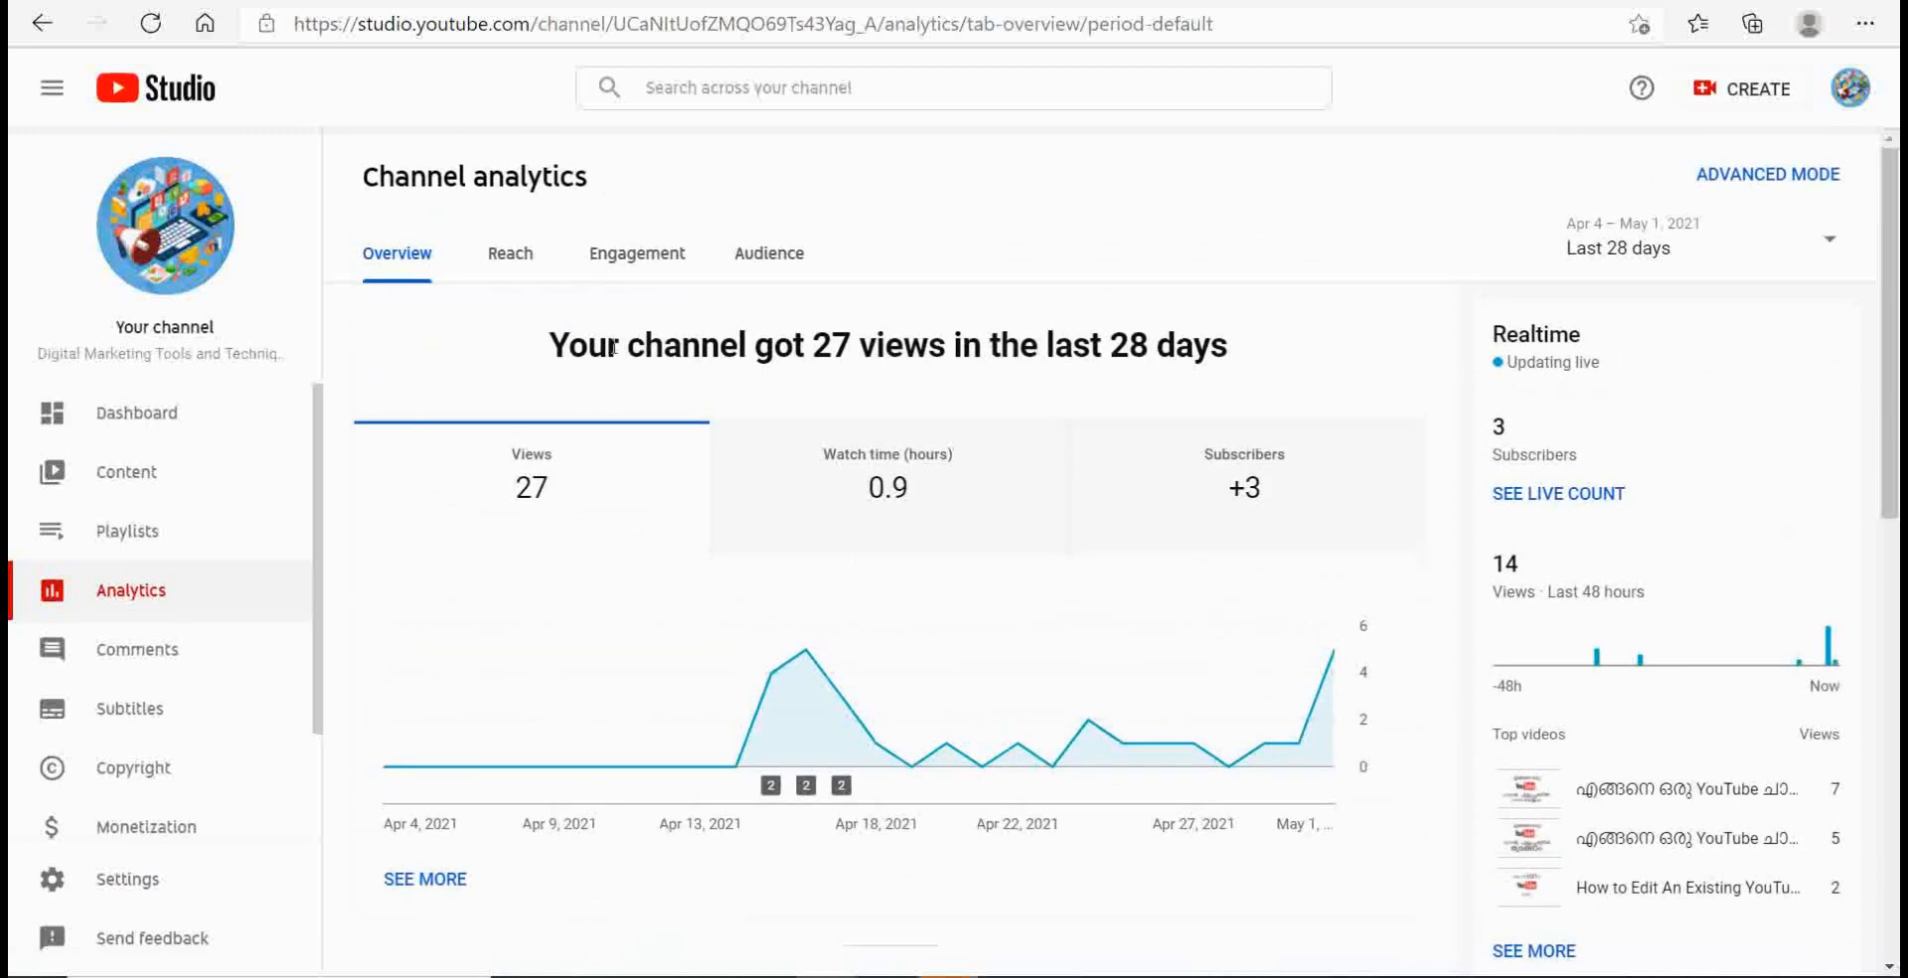
Step: View the channel's Reach analytics and examine the traffic source types, including browse features, channel pages and direct or unknown
{"action": "left_click", "coordinate": [512, 256]}
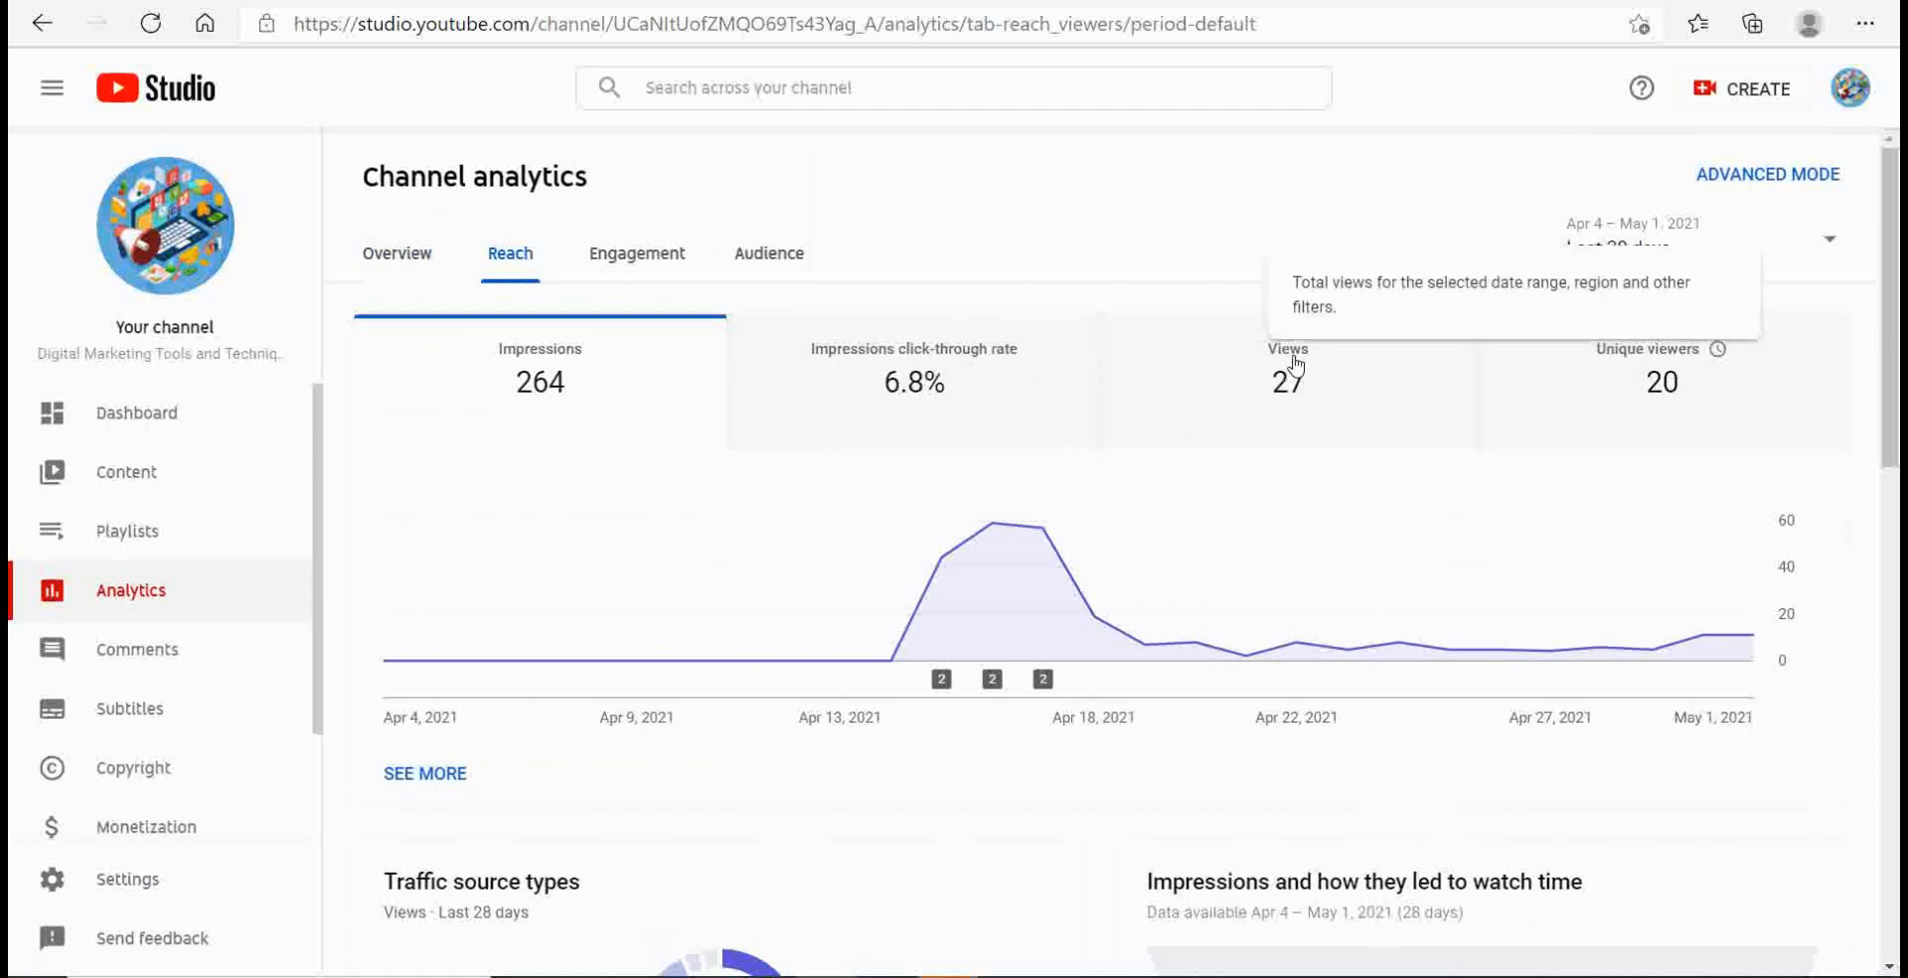
{"action": "scroll", "coordinate": [1771, 430], "scroll_direction": "down", "scroll_amount": 5}
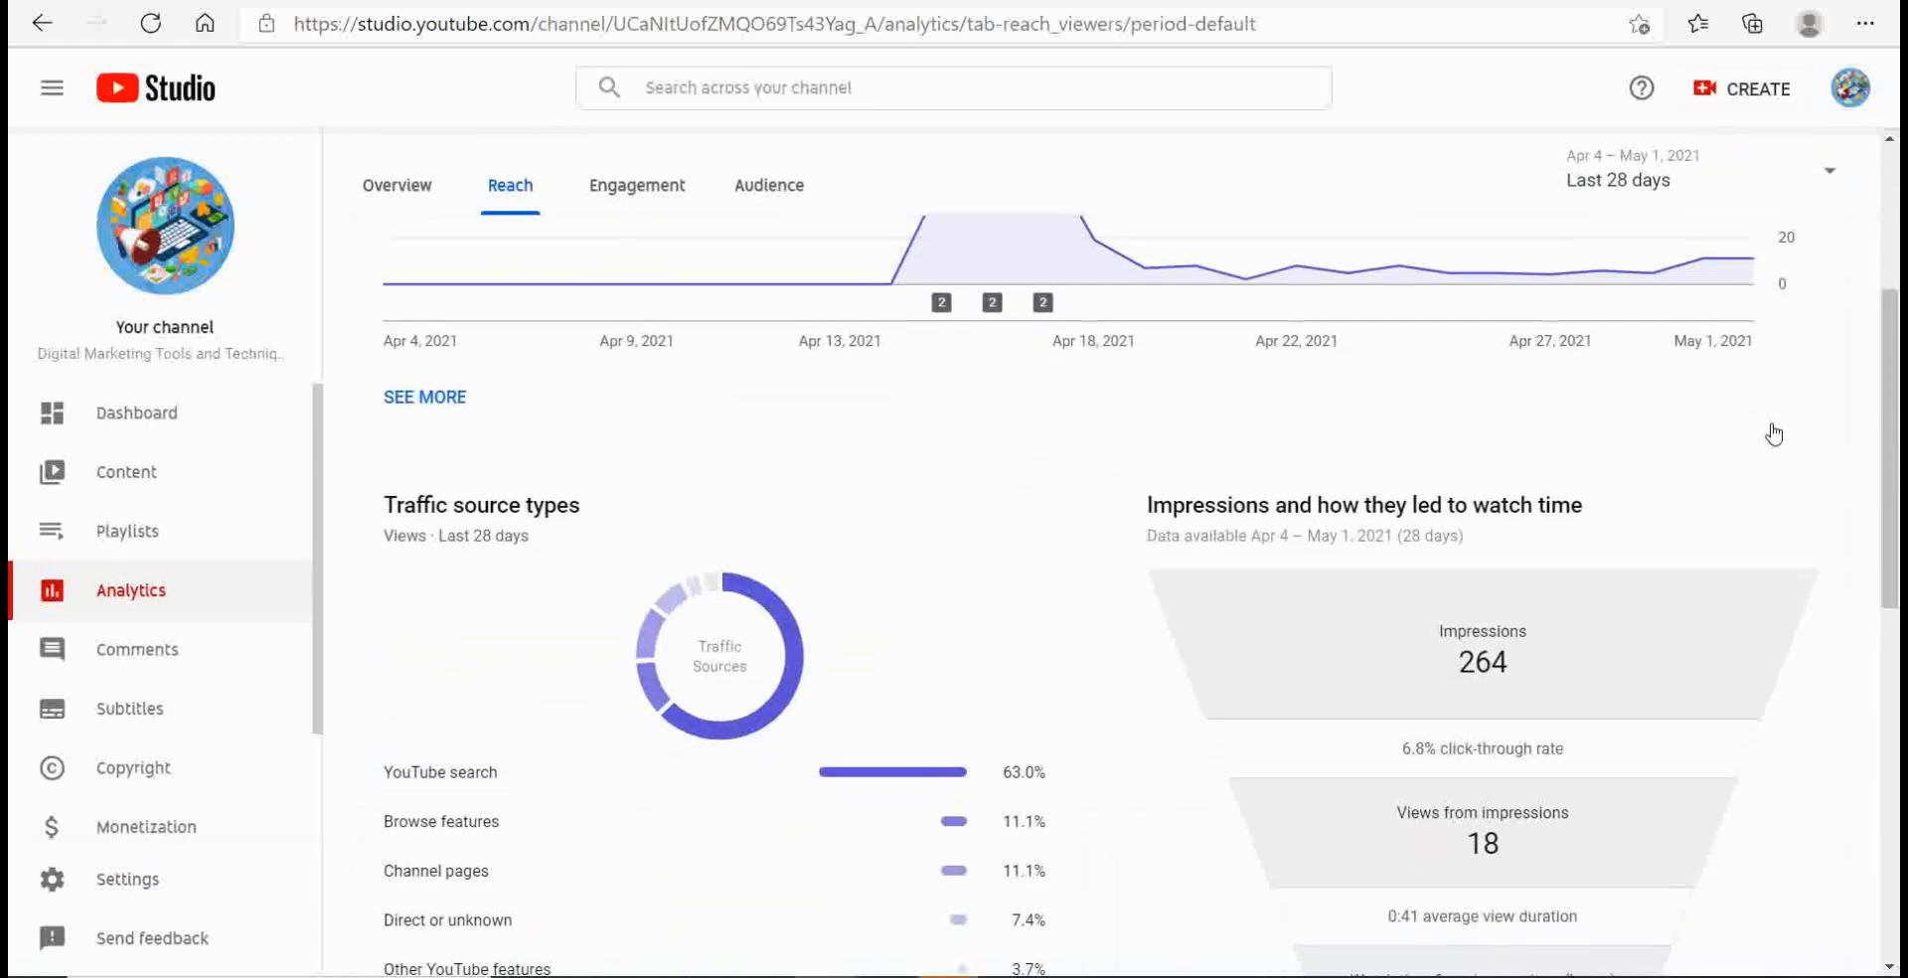
{"action": "scroll", "coordinate": [1774, 434], "scroll_direction": "down", "scroll_amount": 2}
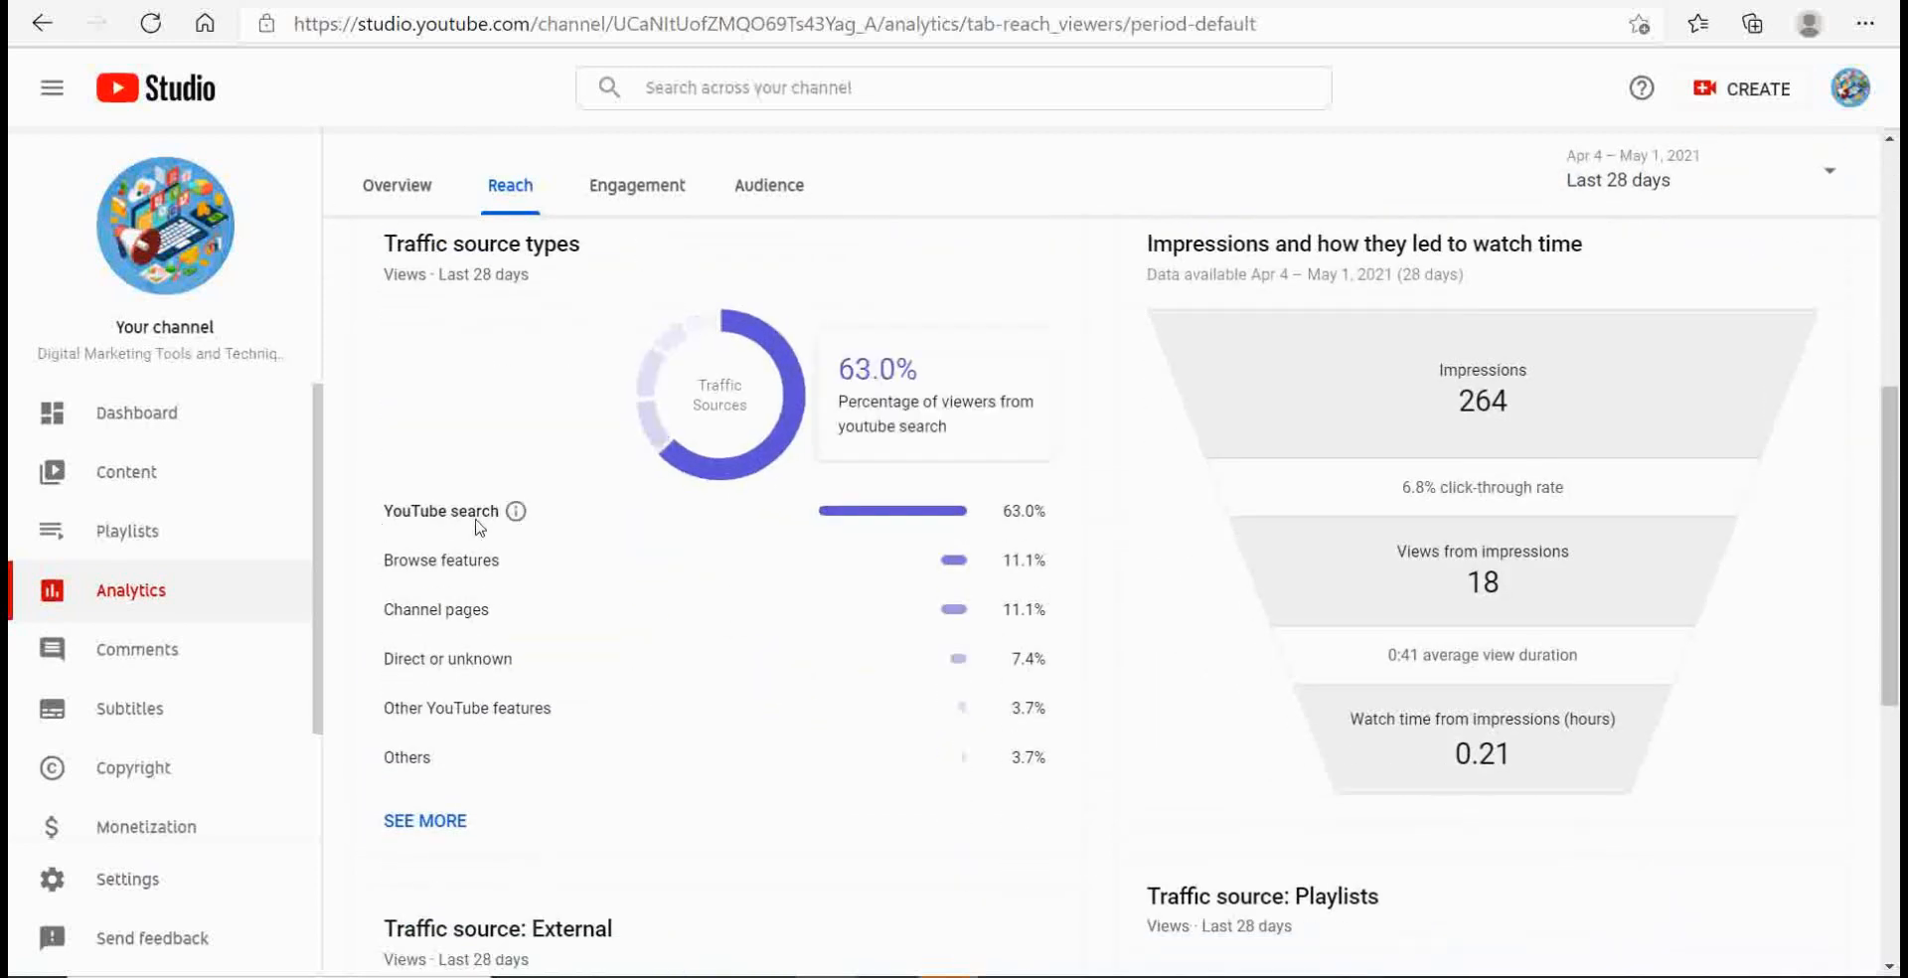
{"action": "mouse_move", "coordinate": [387, 578]}
{"action": "mouse_move", "coordinate": [481, 611]}
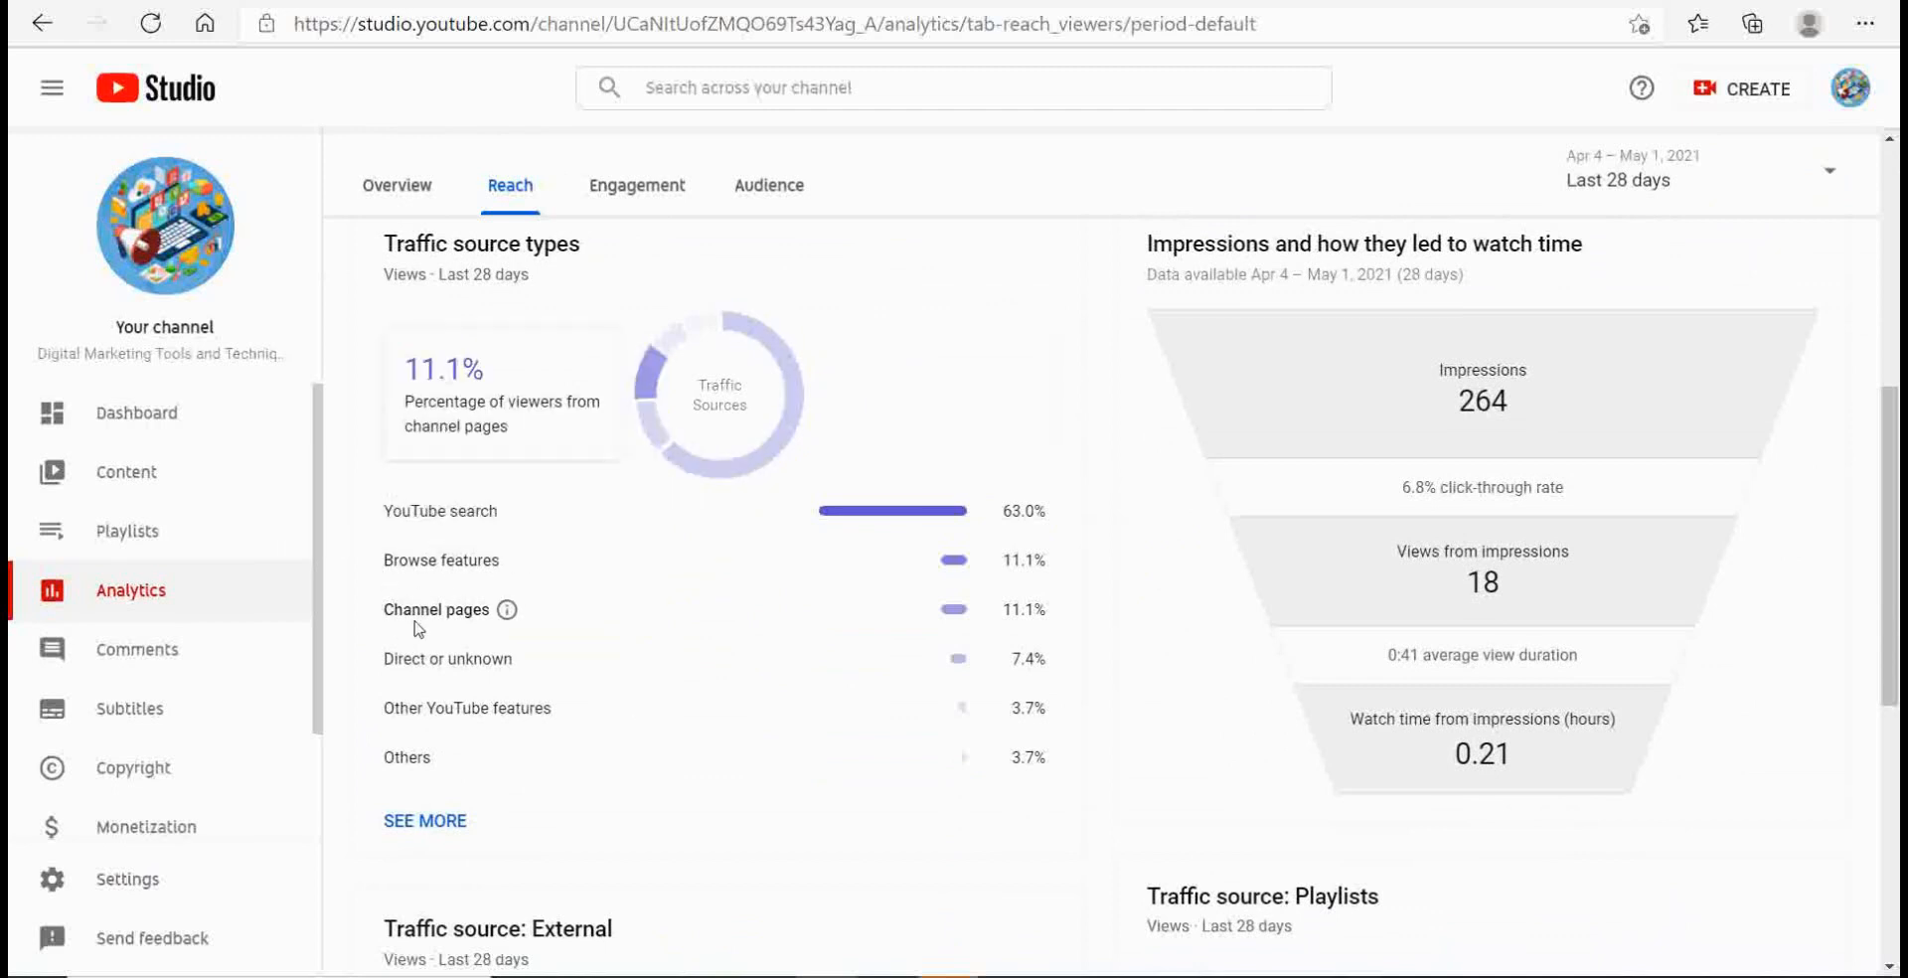
{"action": "mouse_move", "coordinate": [402, 671]}
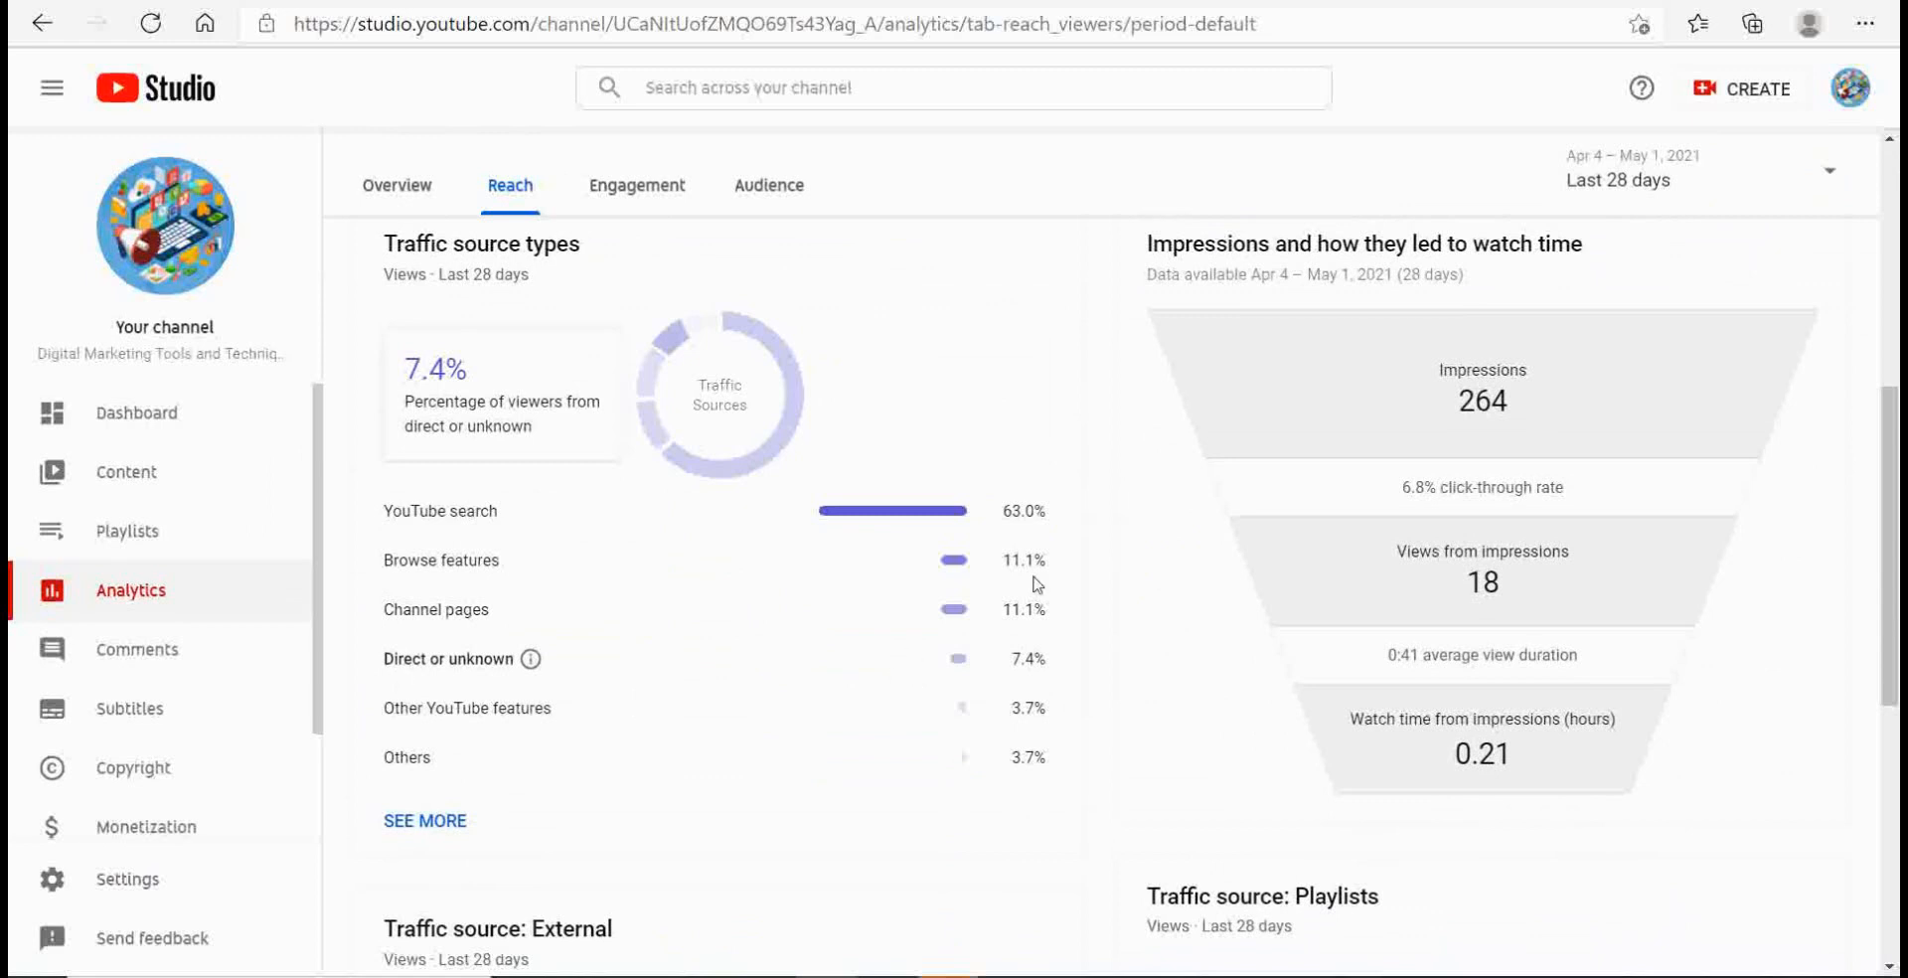
Step: Examine the Reach reports for external, suggested videos, playlists and YouTube search traffic, including the search terms viewers used
{"action": "scroll", "coordinate": [1404, 272], "scroll_direction": "down", "scroll_amount": 1}
{"action": "scroll", "coordinate": [553, 731], "scroll_direction": "down", "scroll_amount": 1}
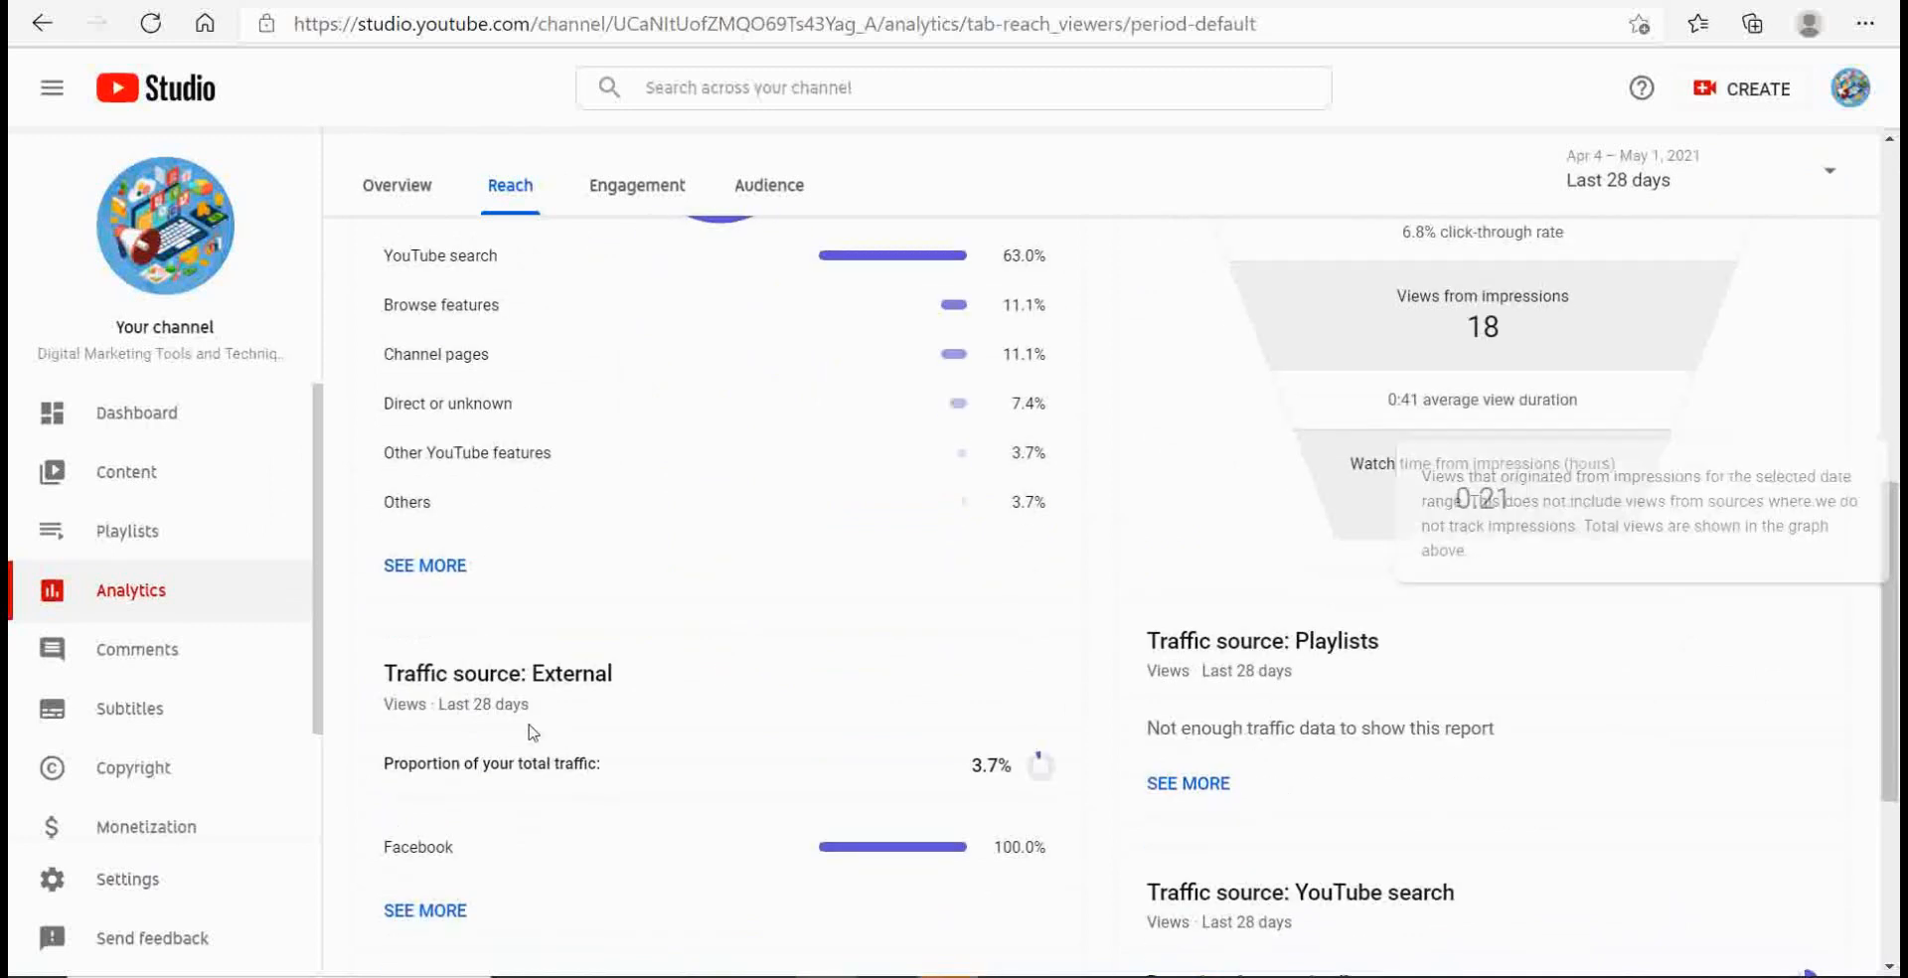
{"action": "scroll", "coordinate": [1221, 659], "scroll_direction": "down", "scroll_amount": 3}
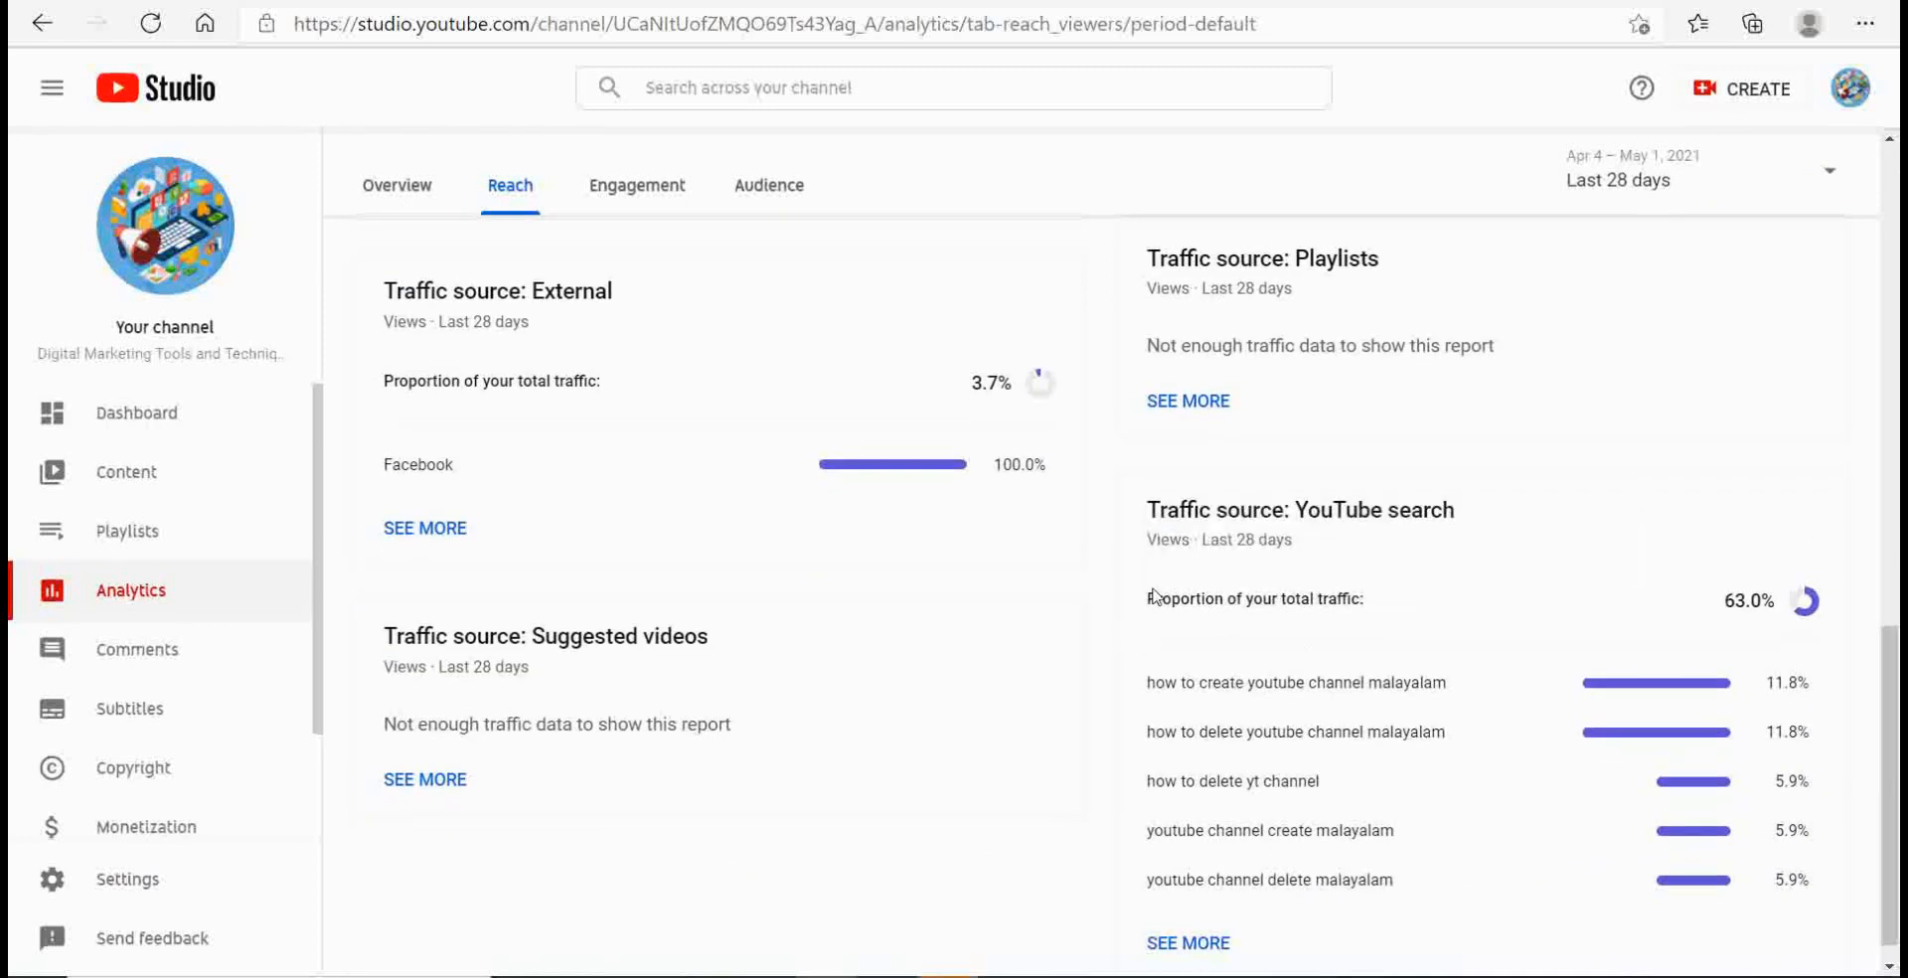
{"action": "scroll", "coordinate": [1158, 691], "scroll_direction": "down", "scroll_amount": 1}
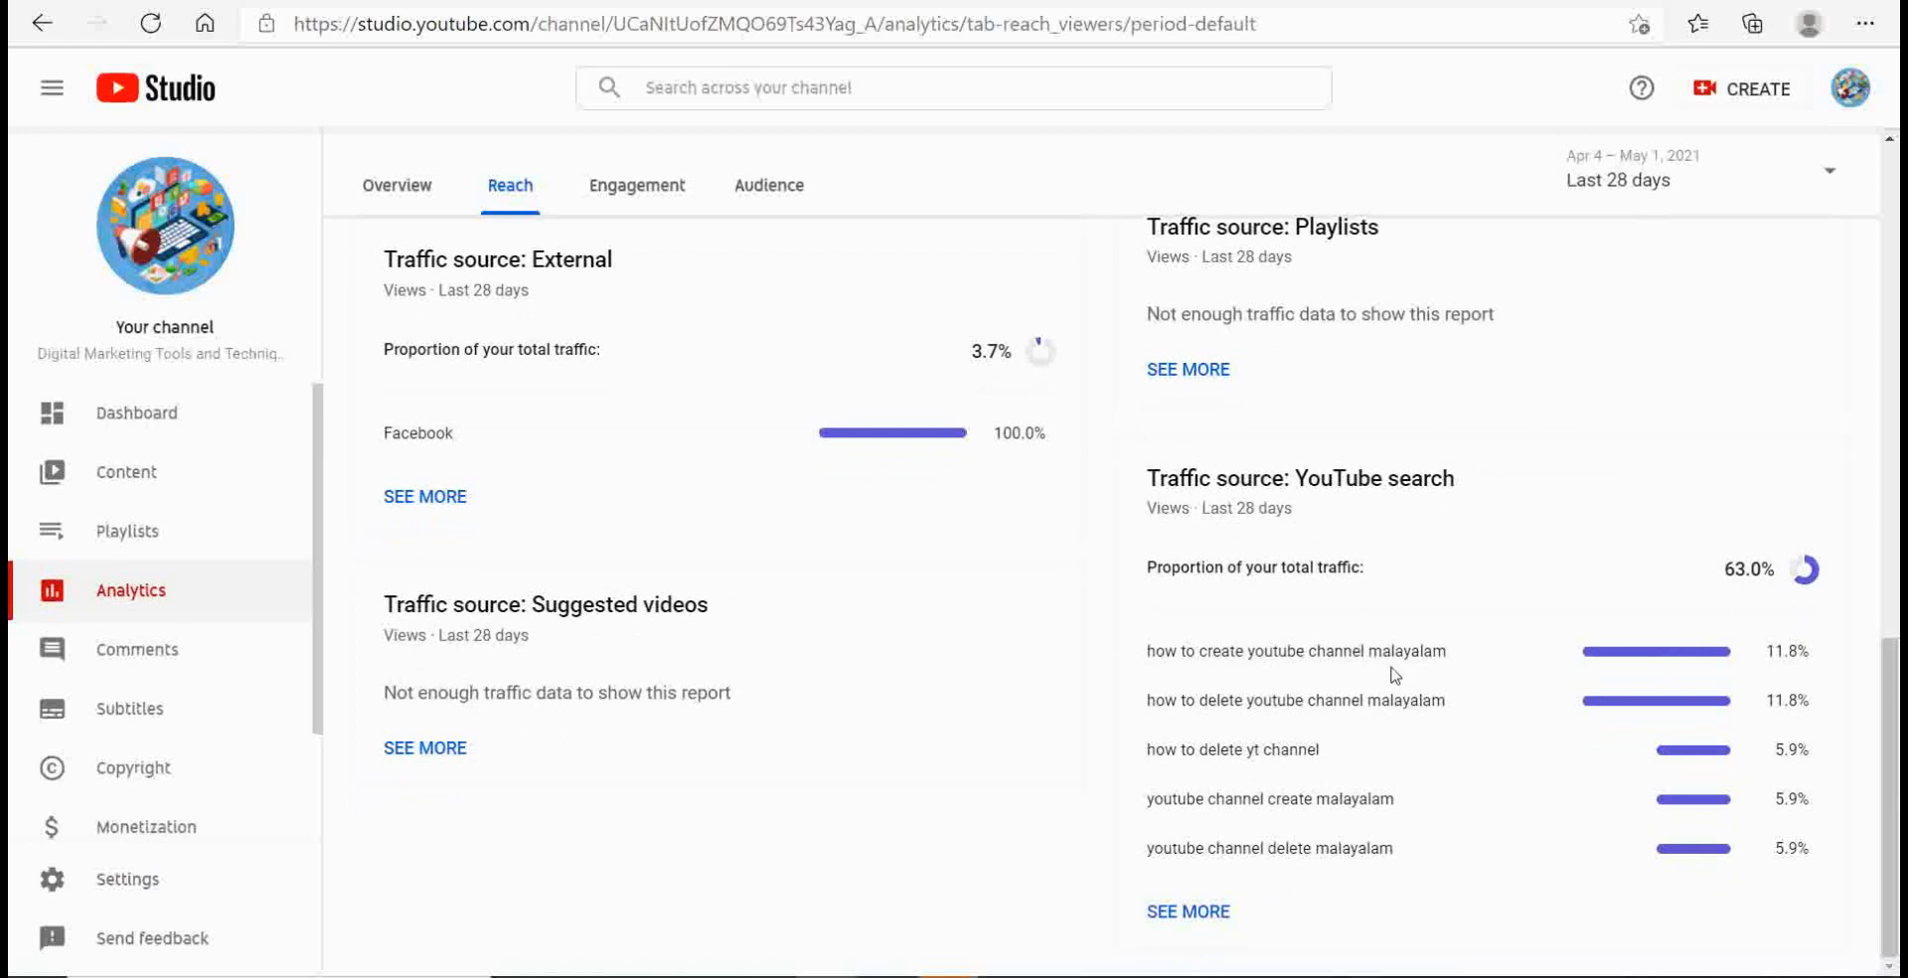
{"action": "scroll", "coordinate": [1396, 690], "scroll_direction": "up", "scroll_amount": 6}
{"action": "scroll", "coordinate": [1396, 691], "scroll_direction": "up", "scroll_amount": 5}
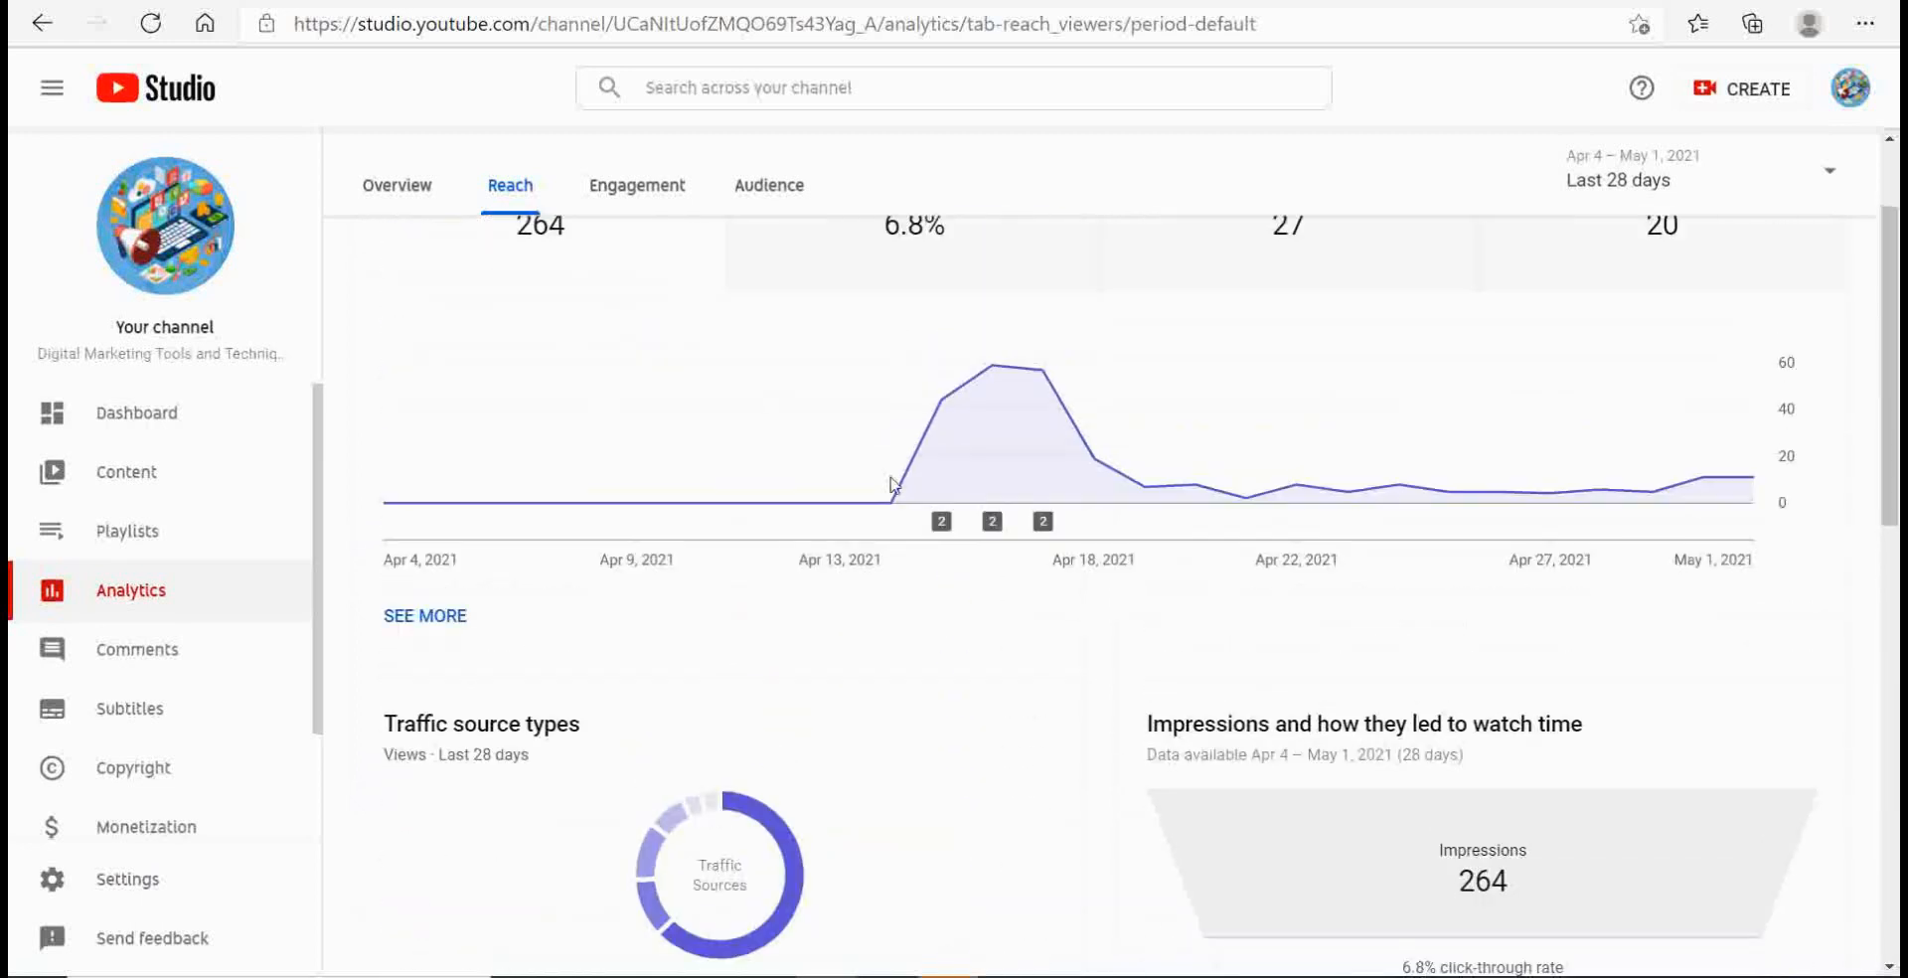
Step: View the Engagement analytics and review watch time, top videos, end screens, playlists and cards
{"action": "left_click", "coordinate": [621, 189]}
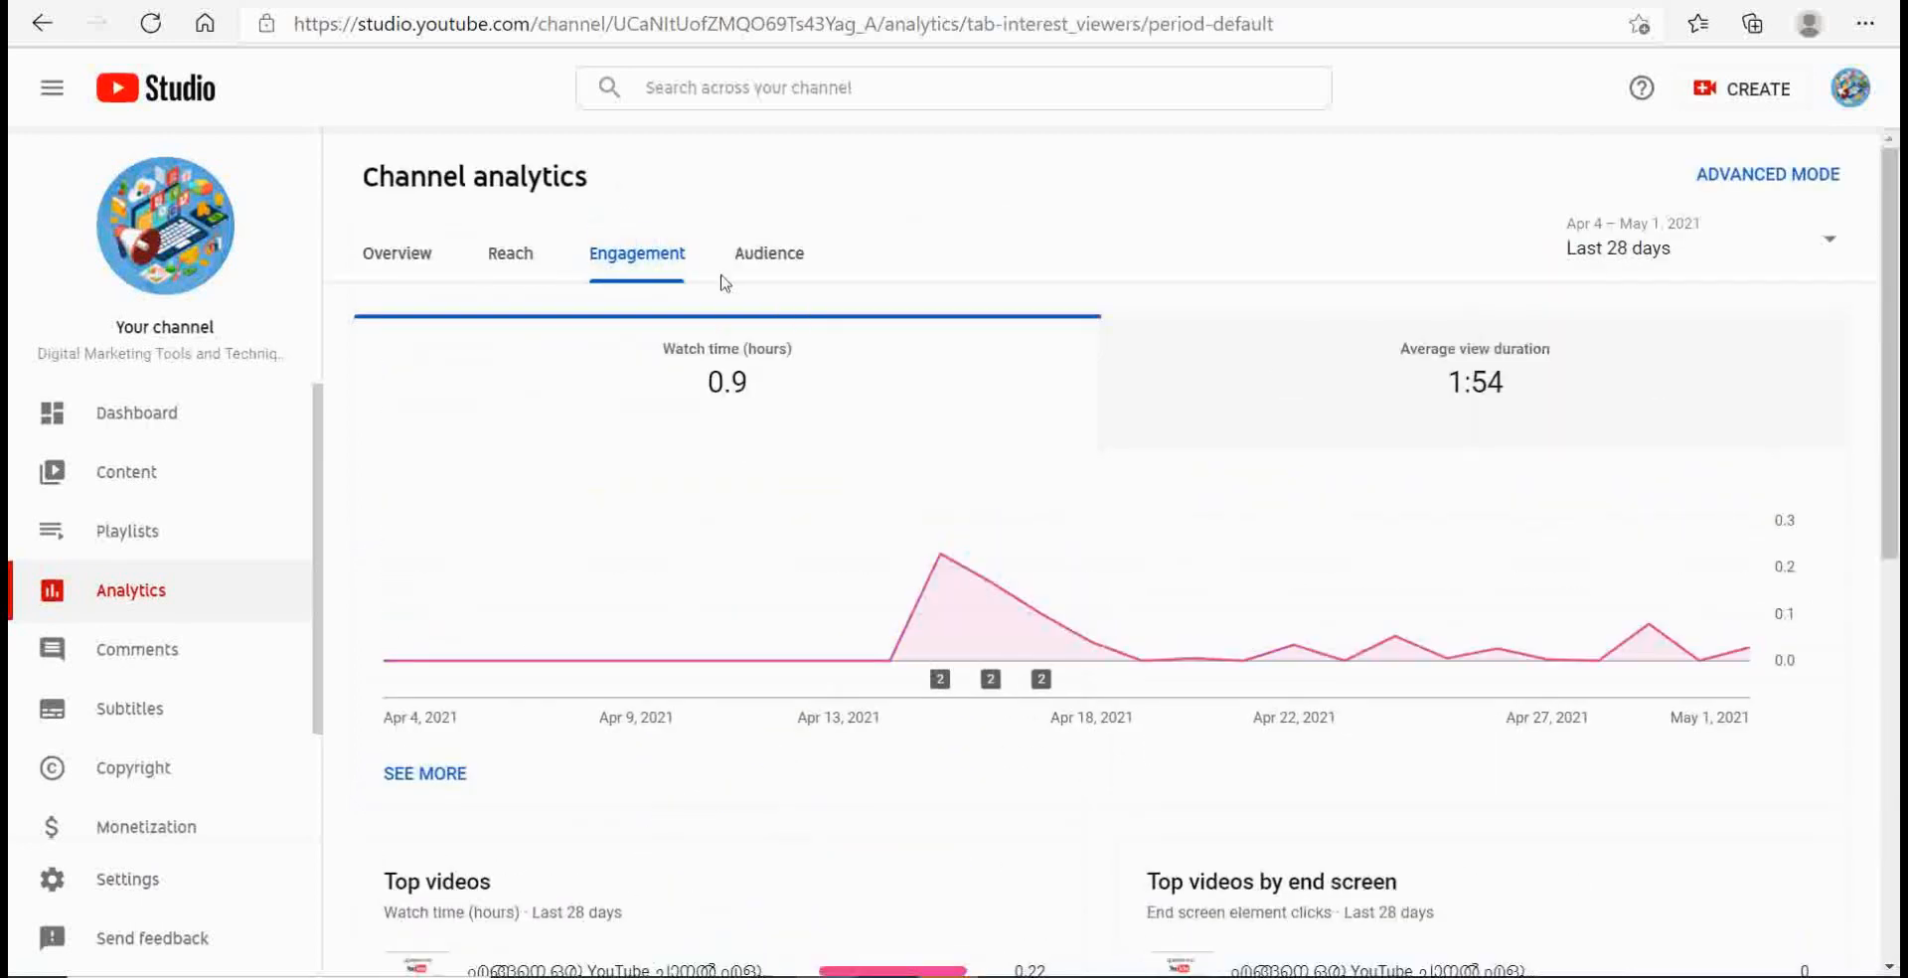
{"action": "scroll", "coordinate": [733, 298], "scroll_direction": "down", "scroll_amount": 4}
{"action": "scroll", "coordinate": [733, 298], "scroll_direction": "down", "scroll_amount": 1}
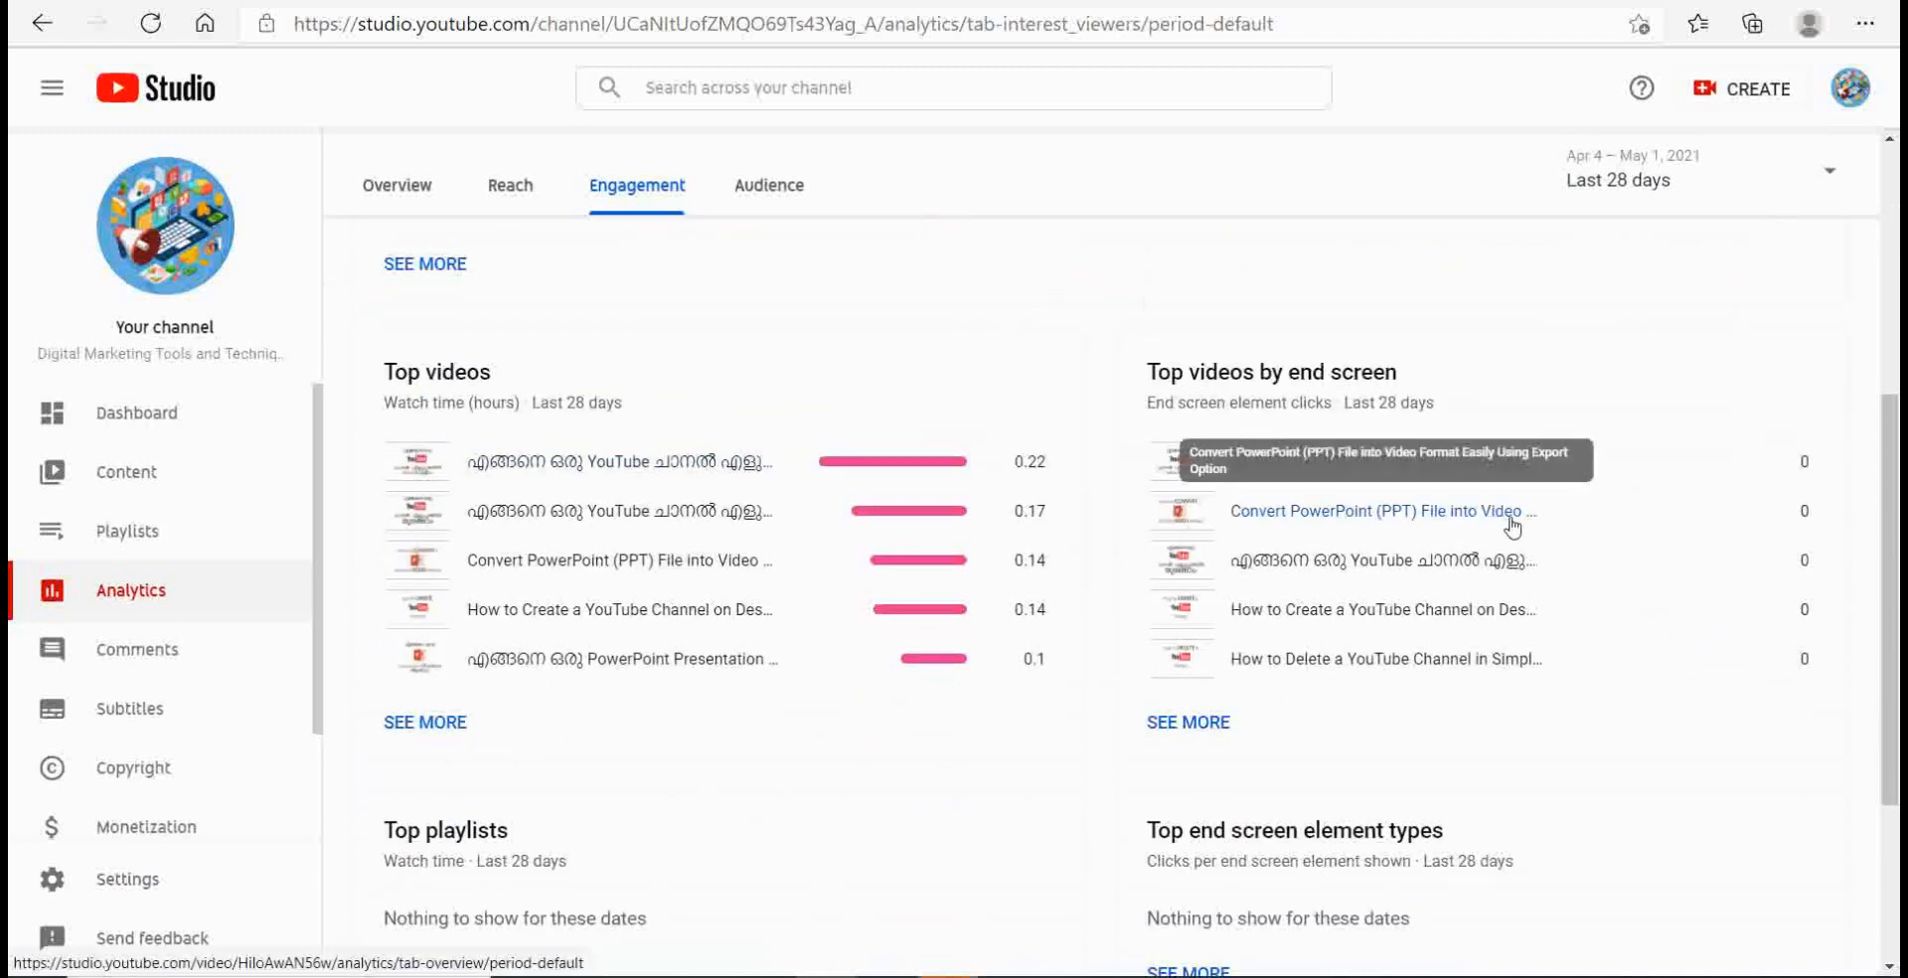
{"action": "scroll", "coordinate": [1490, 527], "scroll_direction": "down", "scroll_amount": 3}
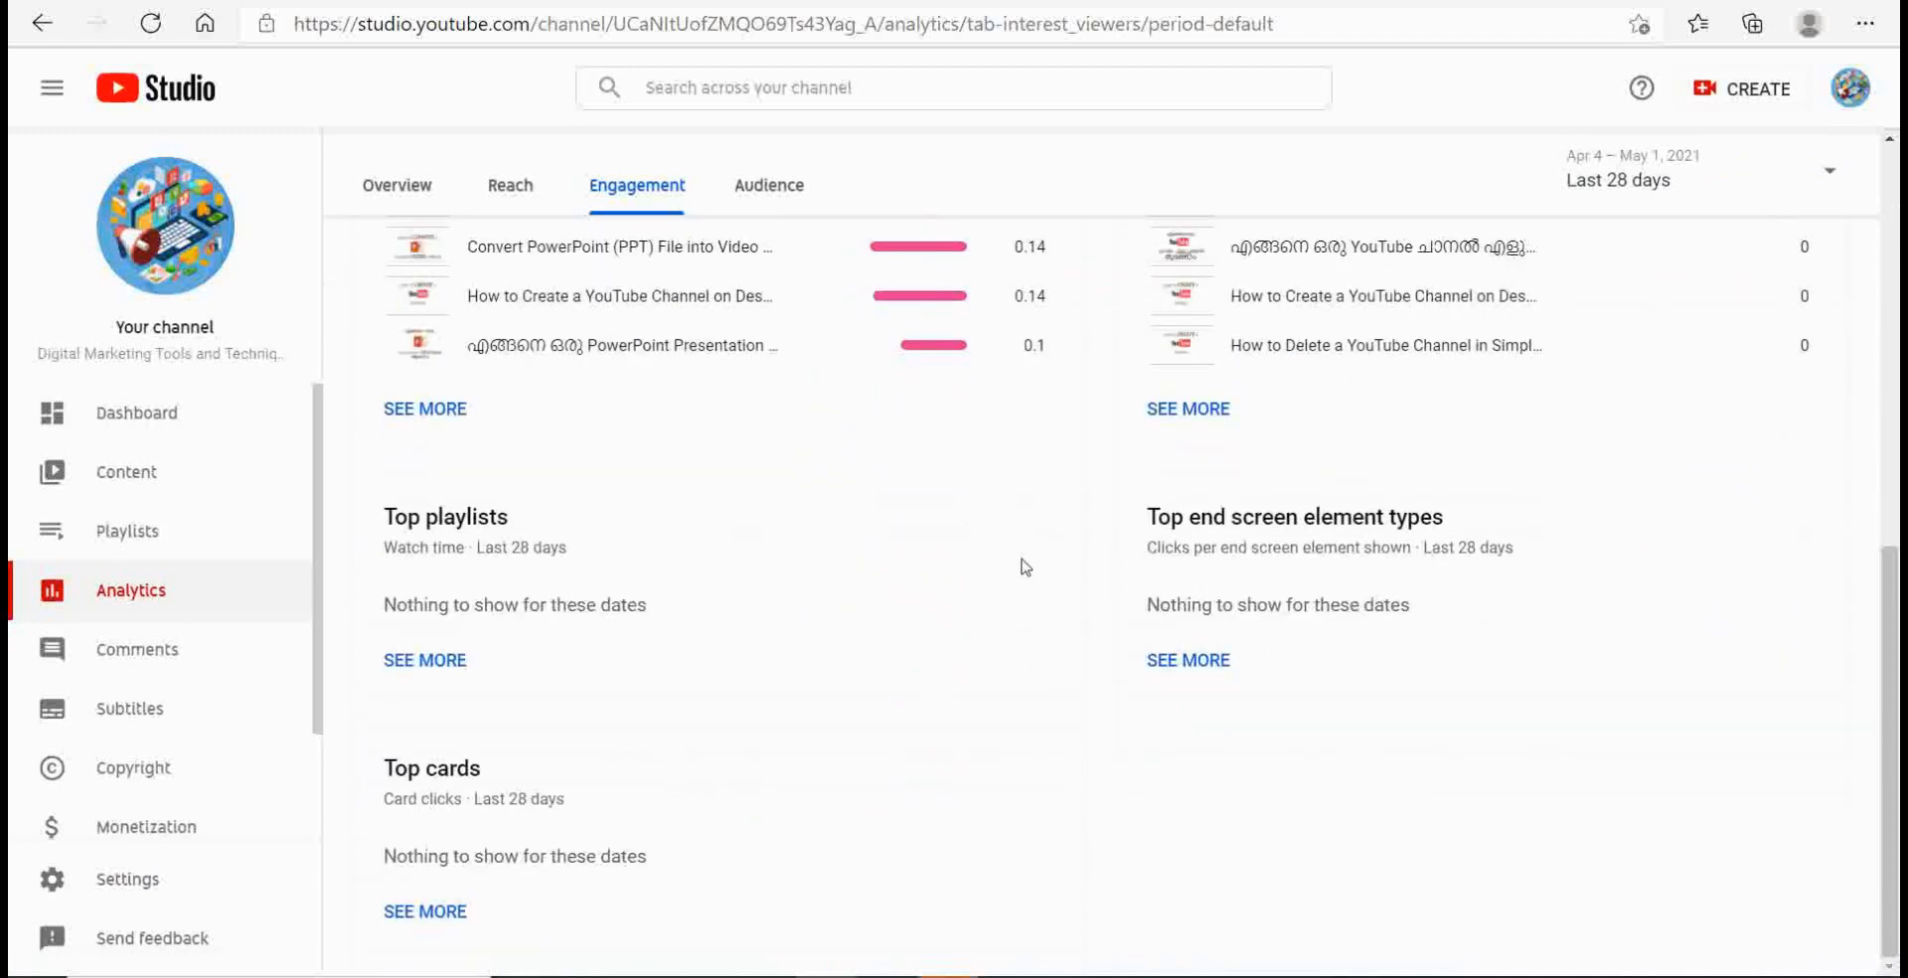
{"action": "scroll", "coordinate": [1023, 565], "scroll_direction": "up", "scroll_amount": 8}
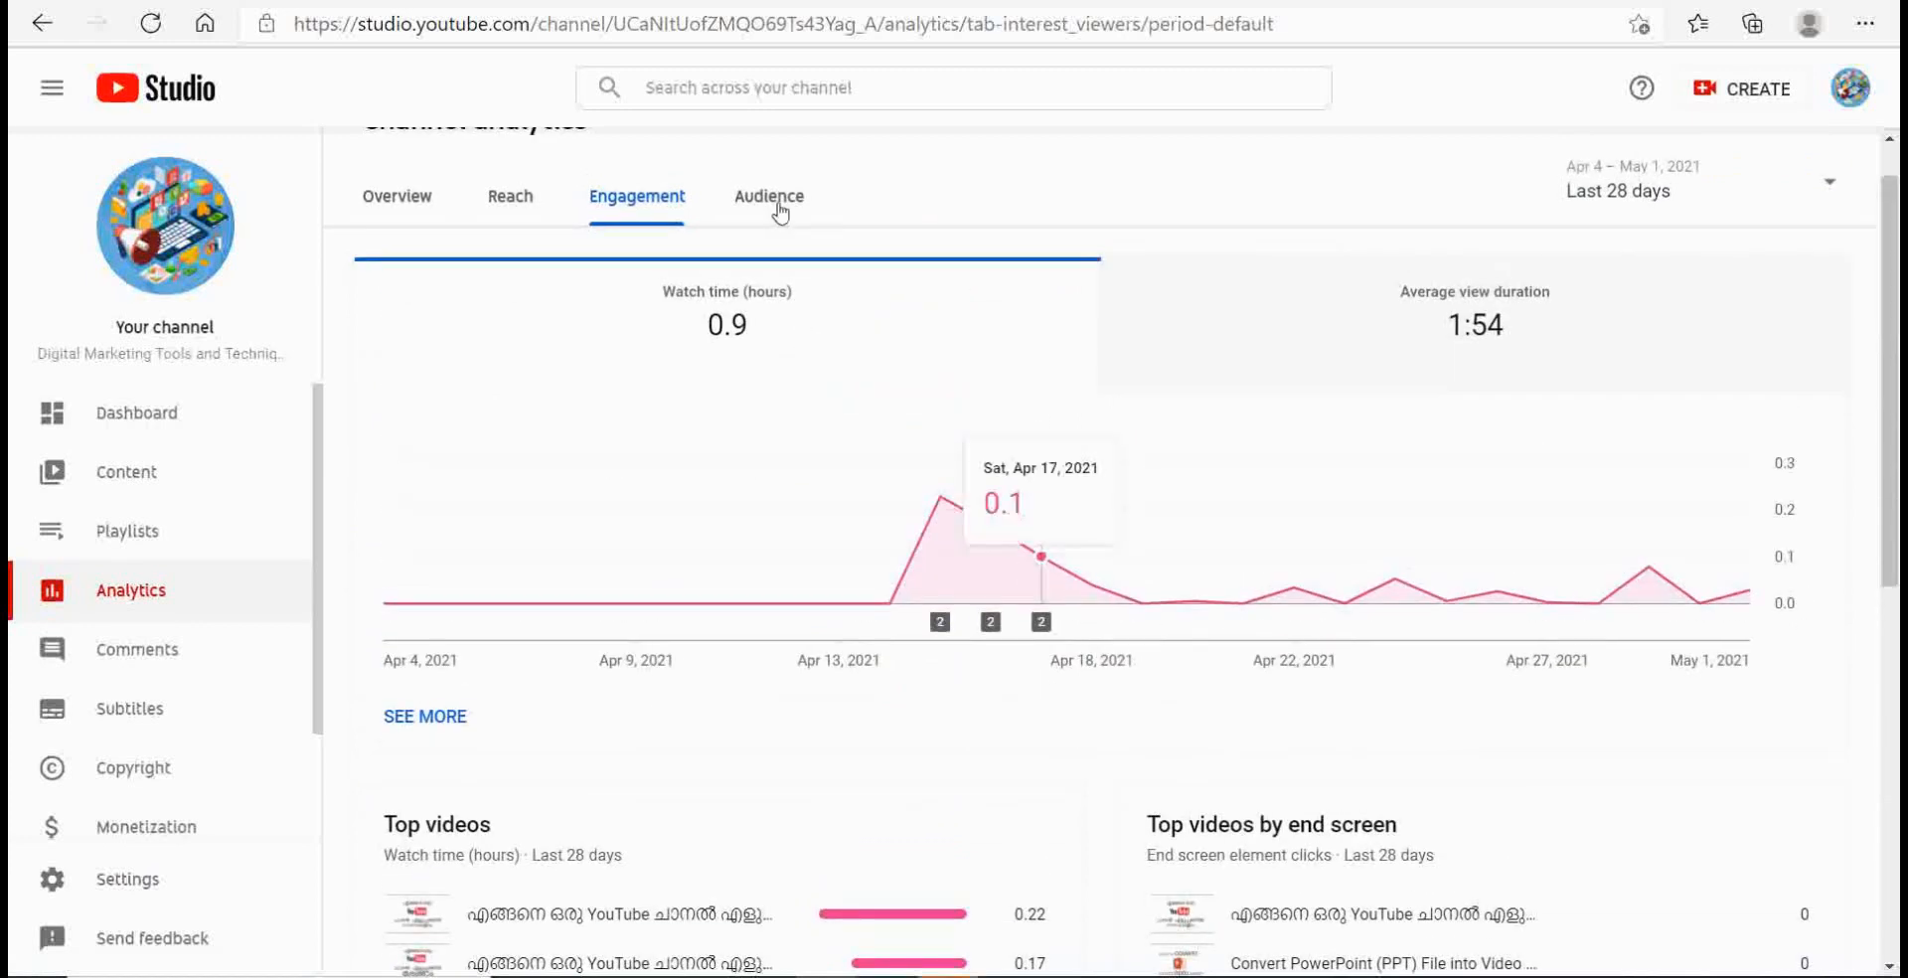
Step: Review the Audience analytics on returning viewers, subscriber watch time, demographics, geographies and subtitle languages, and return to the analytics overview
{"action": "left_click", "coordinate": [778, 210]}
{"action": "scroll", "coordinate": [894, 328], "scroll_direction": "down", "scroll_amount": 5}
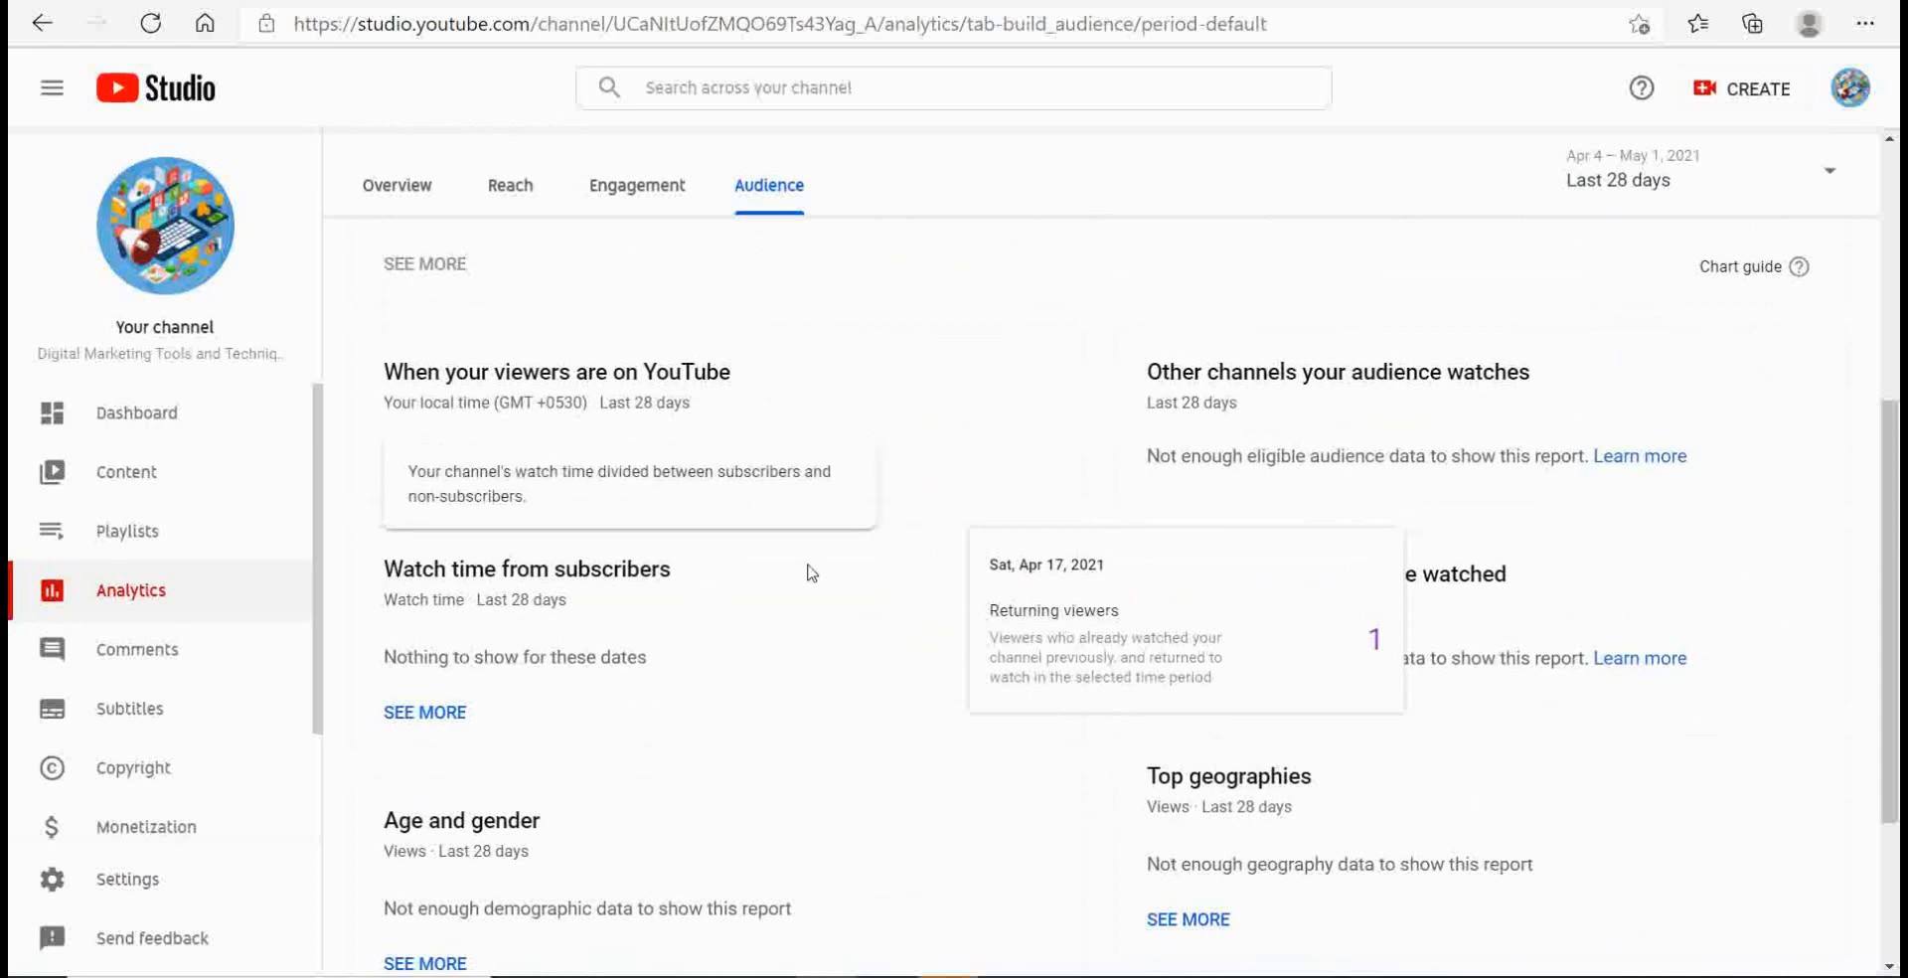
{"action": "scroll", "coordinate": [885, 622], "scroll_direction": "down", "scroll_amount": 3}
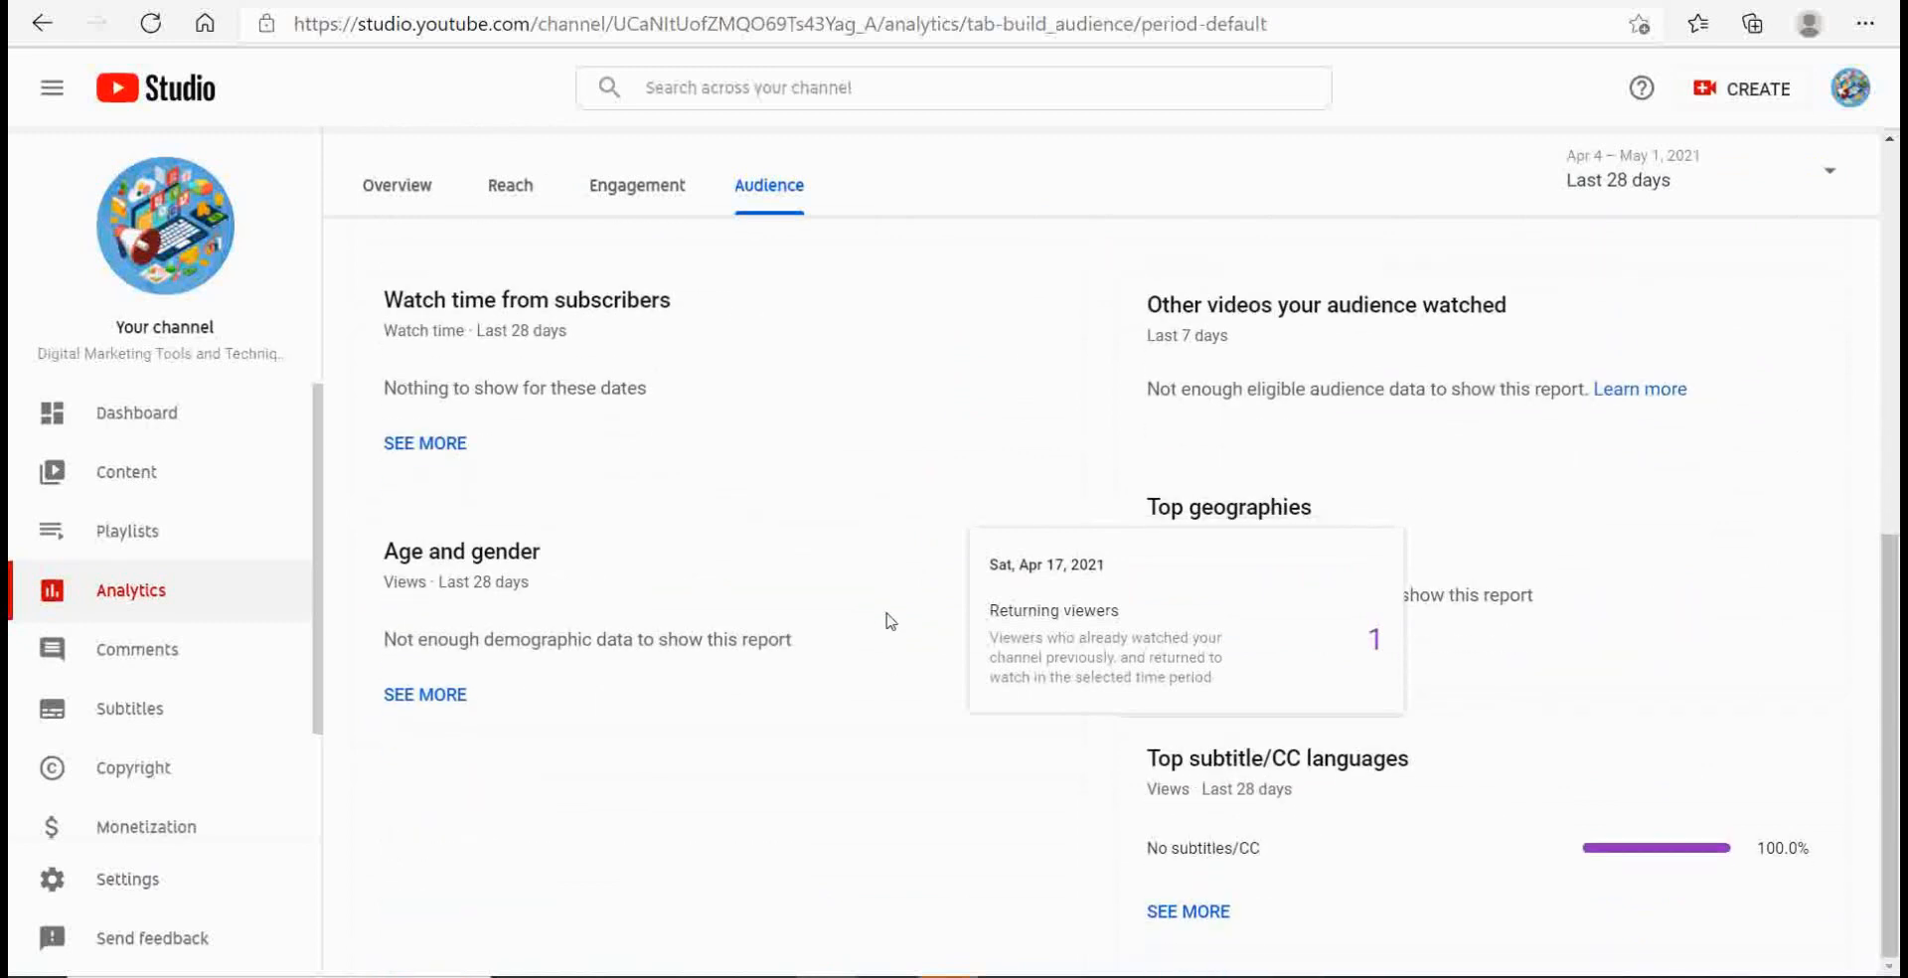
{"action": "scroll", "coordinate": [890, 621], "scroll_direction": "up", "scroll_amount": 4}
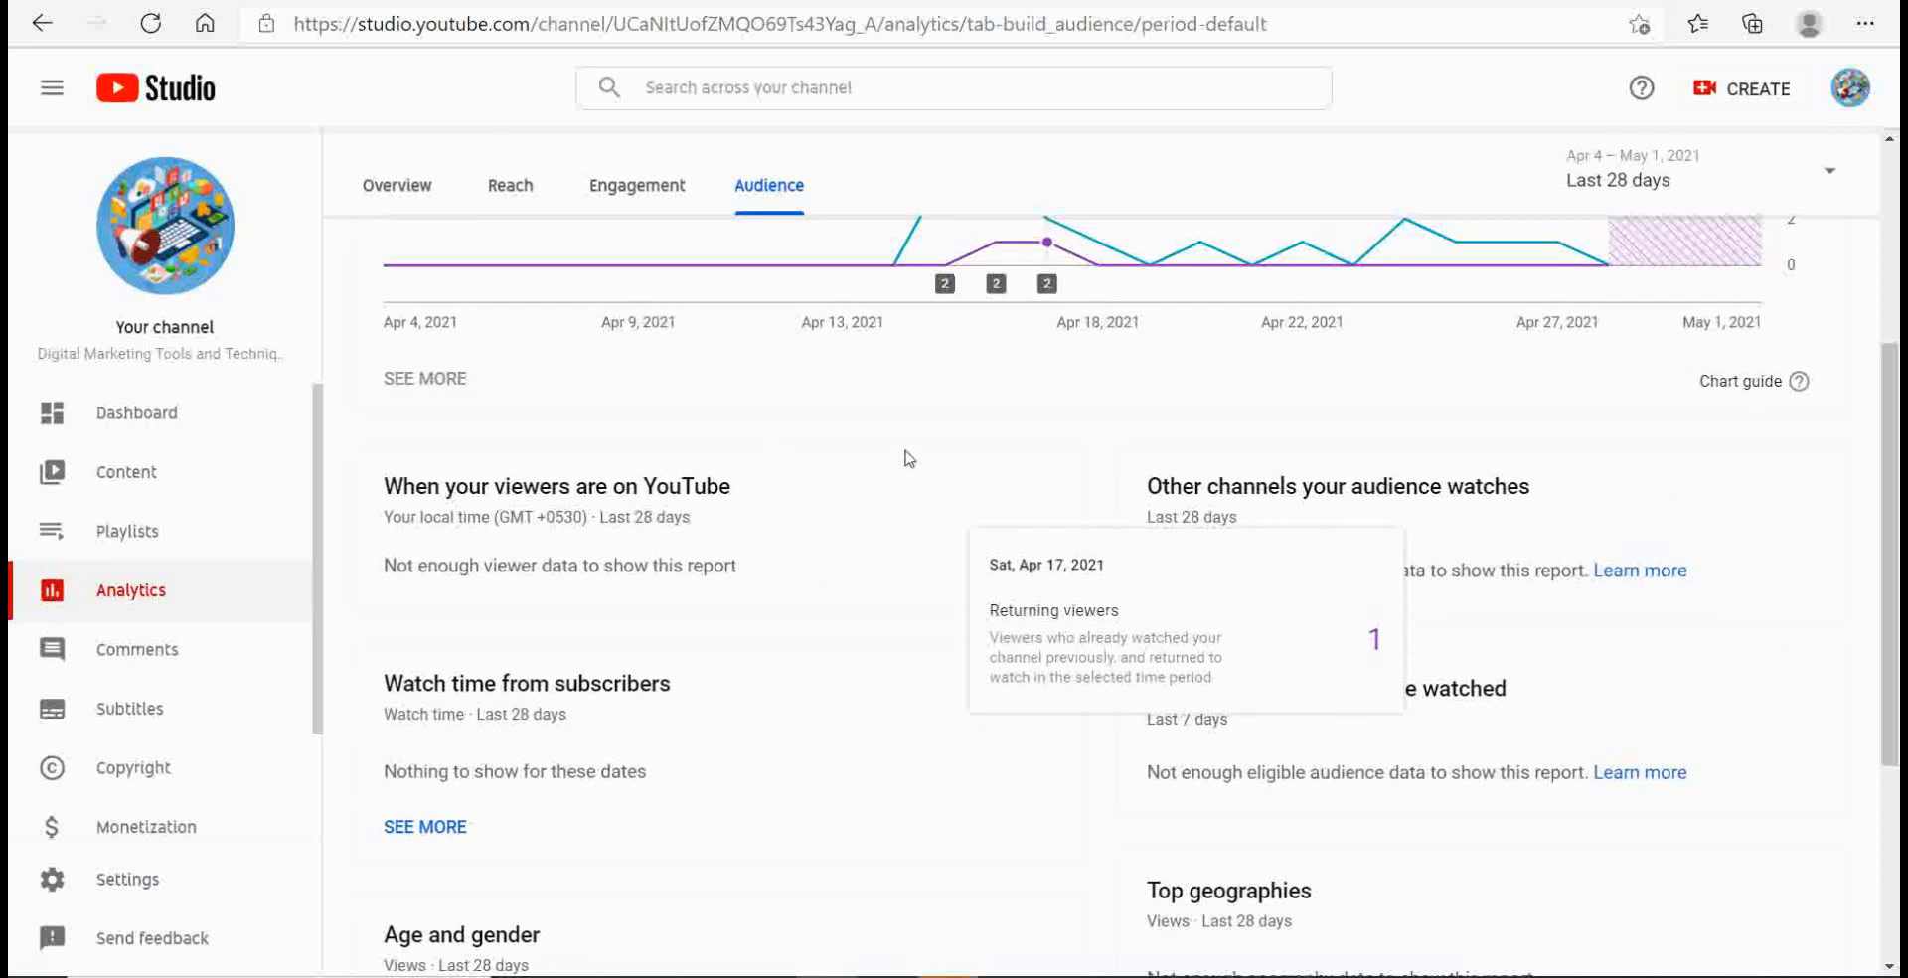
{"action": "scroll", "coordinate": [902, 488], "scroll_direction": "up", "scroll_amount": 4}
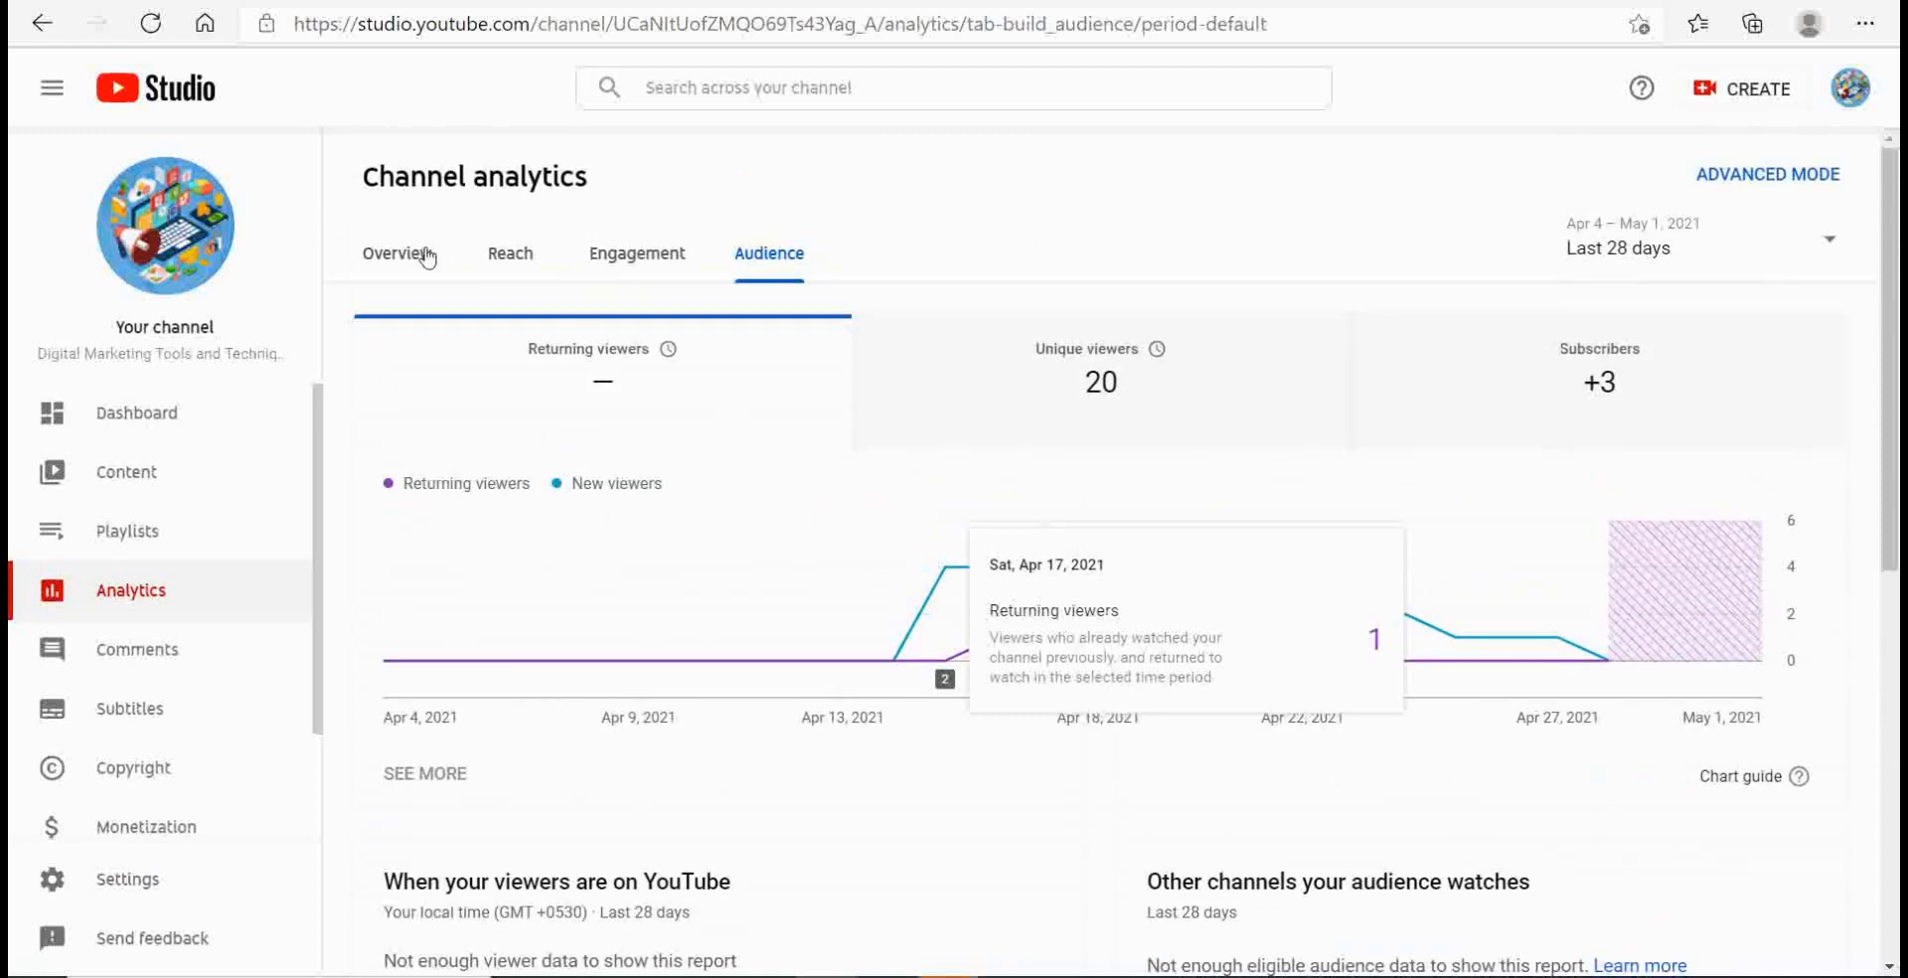
{"action": "left_click", "coordinate": [424, 257]}
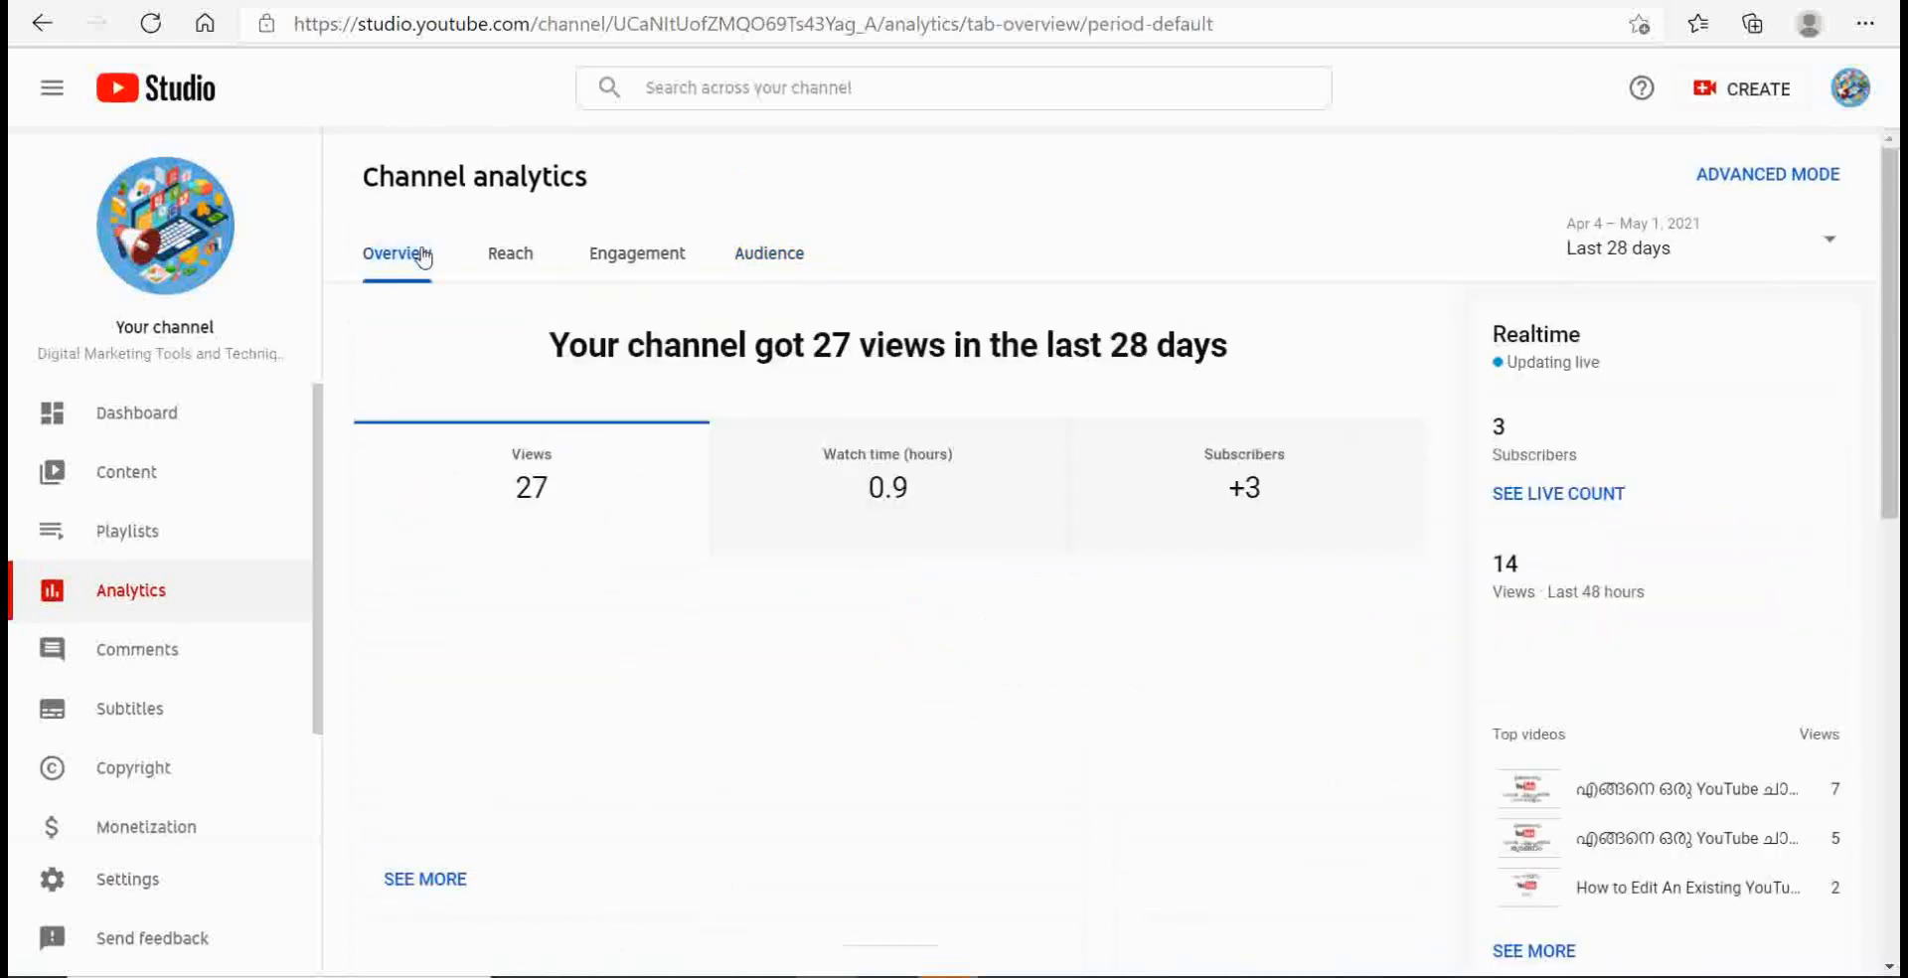